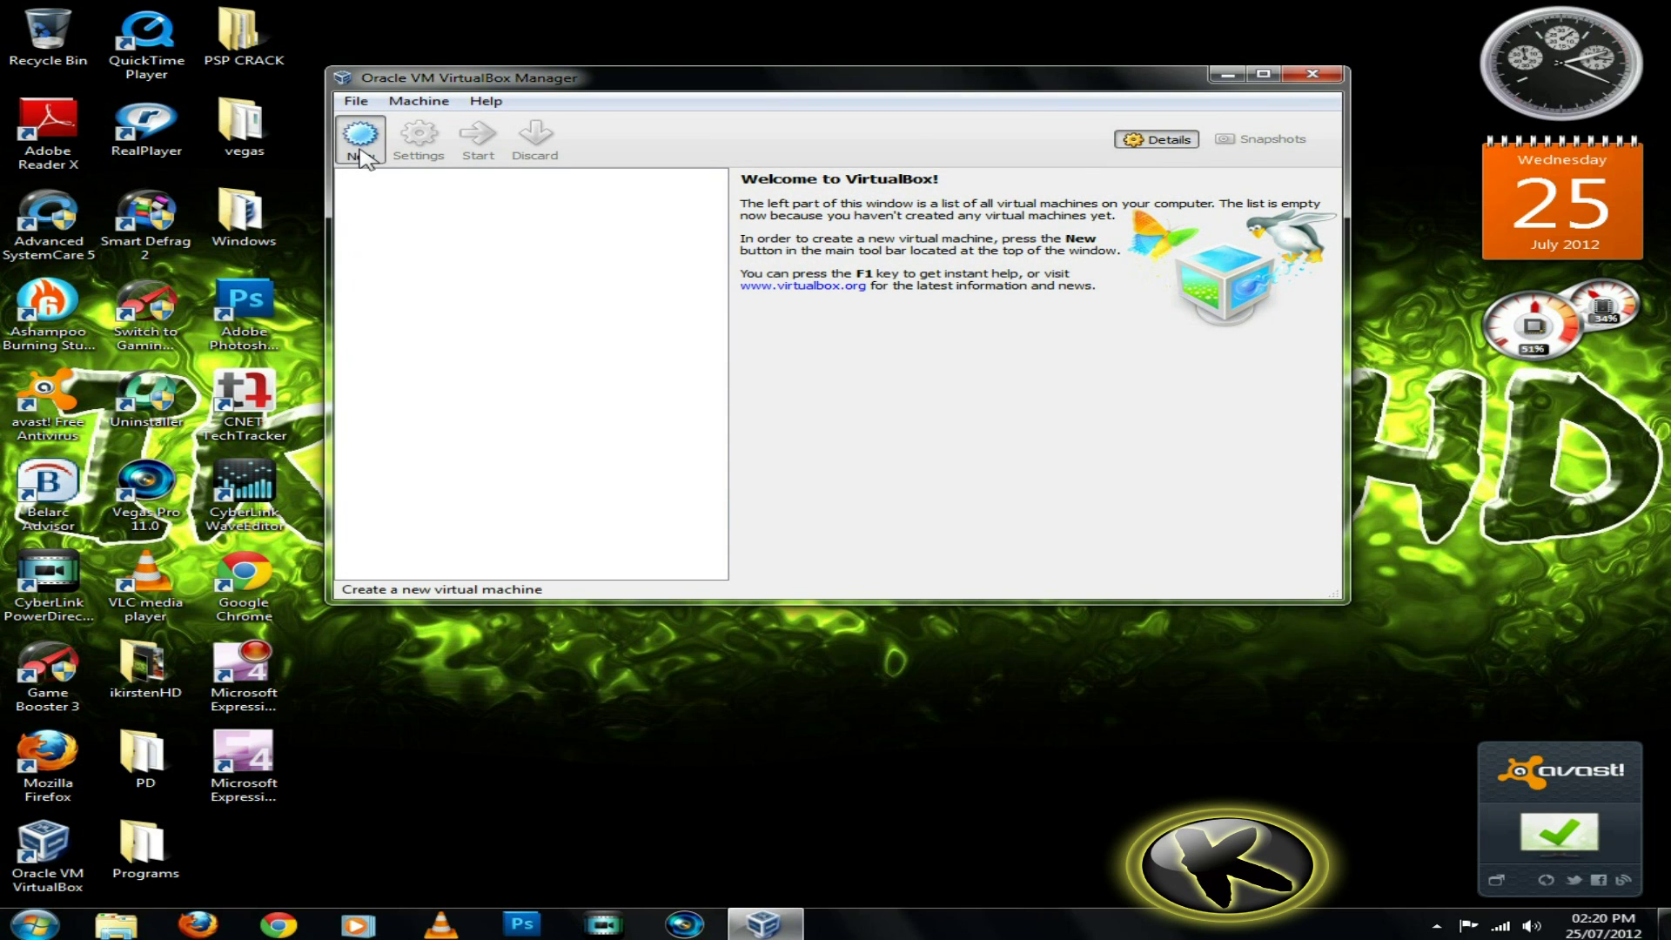
Start a new virtual machine named Windows7 with Windows 7 (64 bit) as the OS version
{"action": "left_click", "coordinate": [359, 135]}
{"action": "left_click", "coordinate": [1040, 477]}
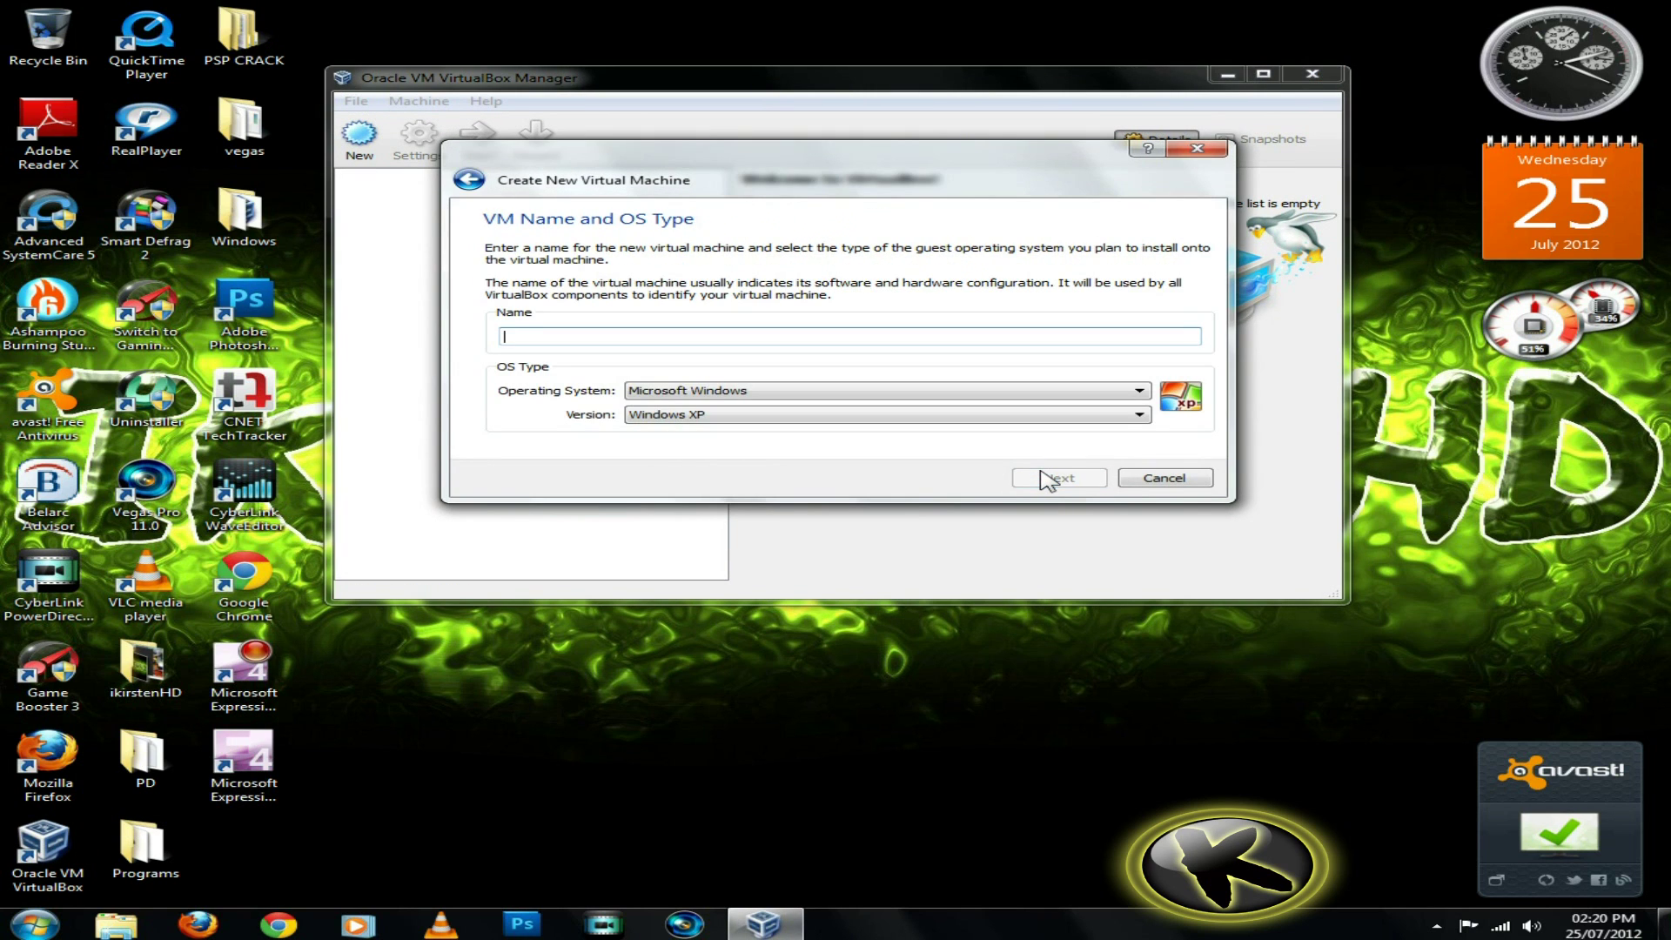
{"action": "type", "text": "Windows7"}
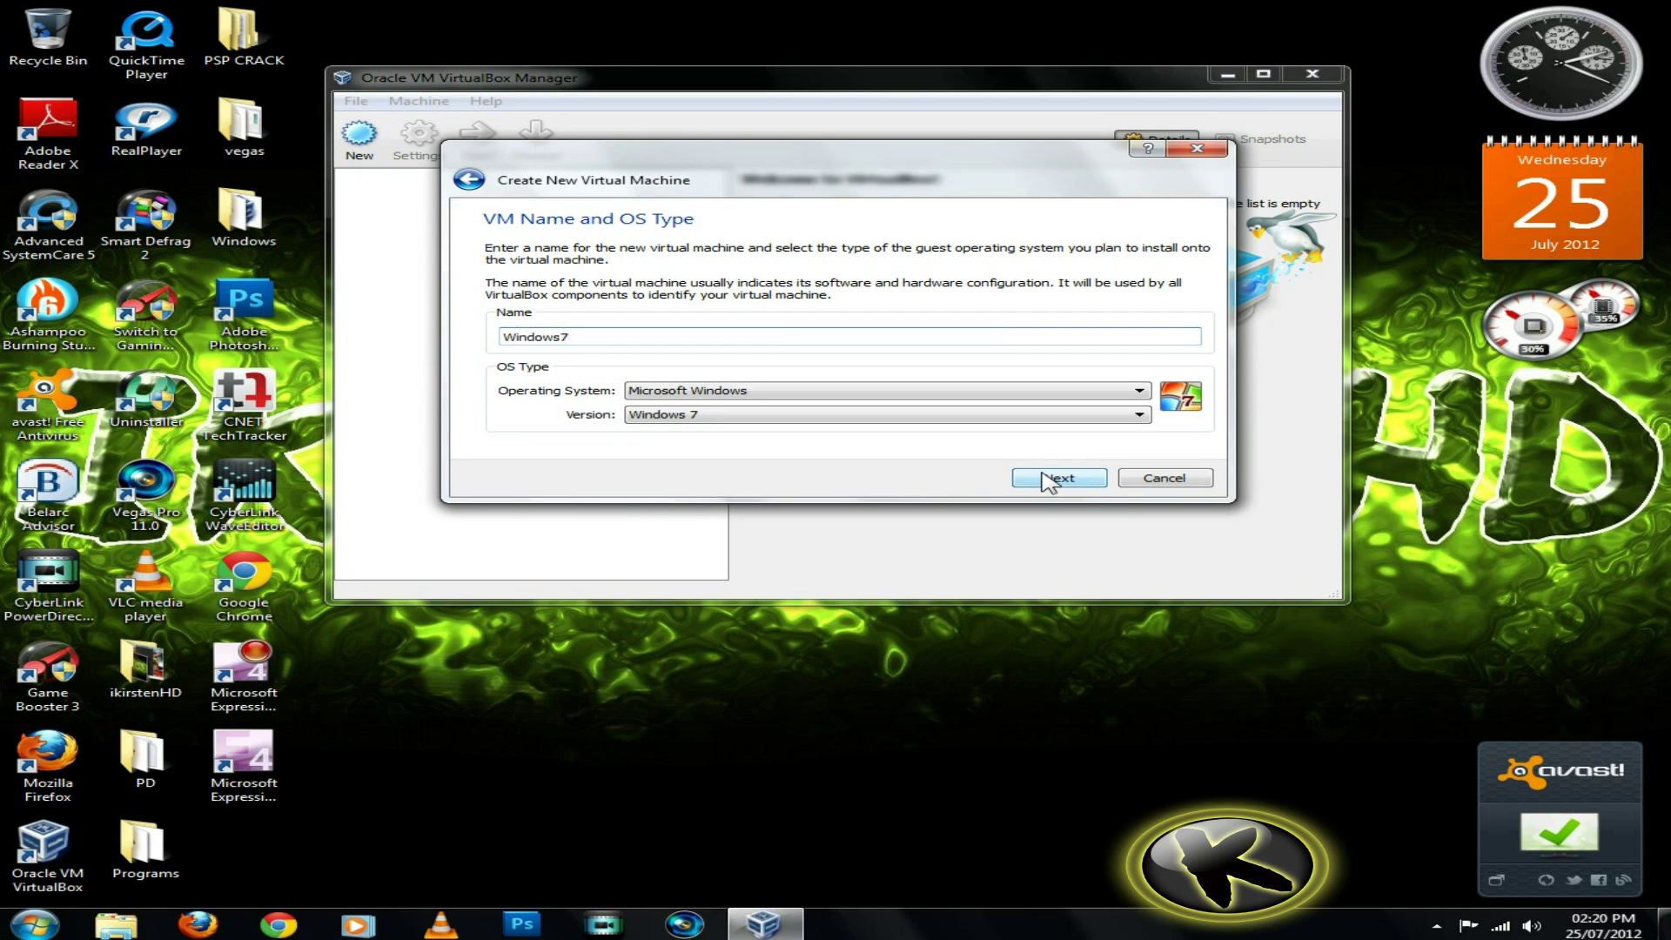
{"action": "left_click", "coordinate": [1050, 416]}
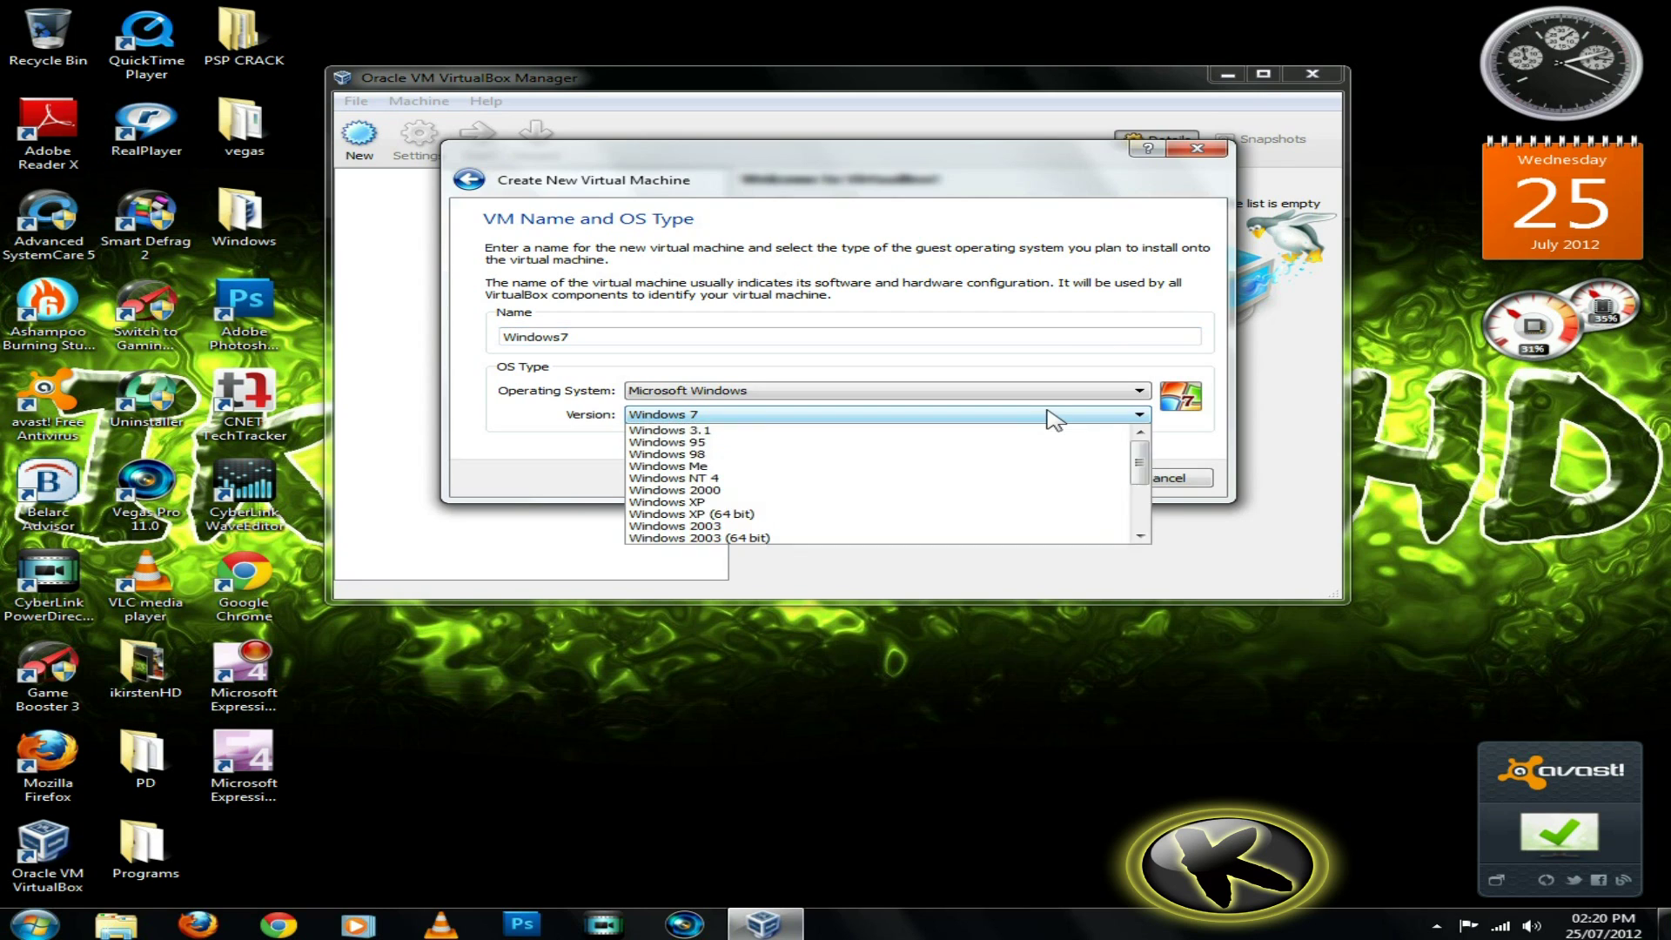
{"action": "scroll", "coordinate": [905, 520], "scroll_direction": "down", "scroll_amount": 1}
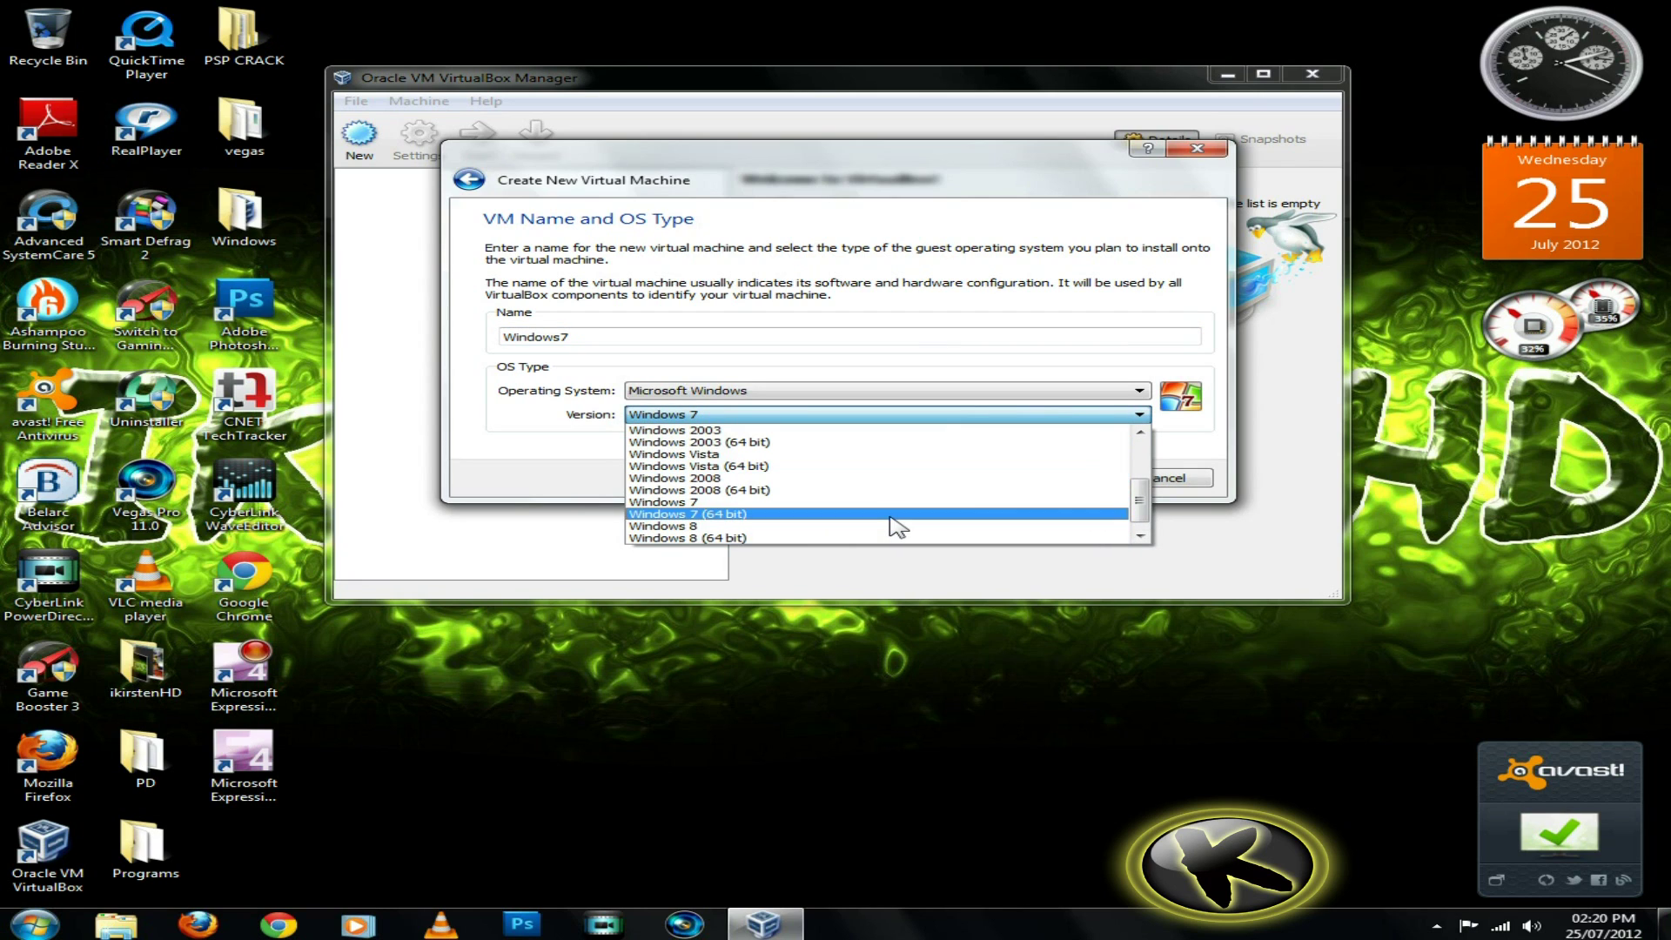
{"action": "left_click", "coordinate": [890, 516]}
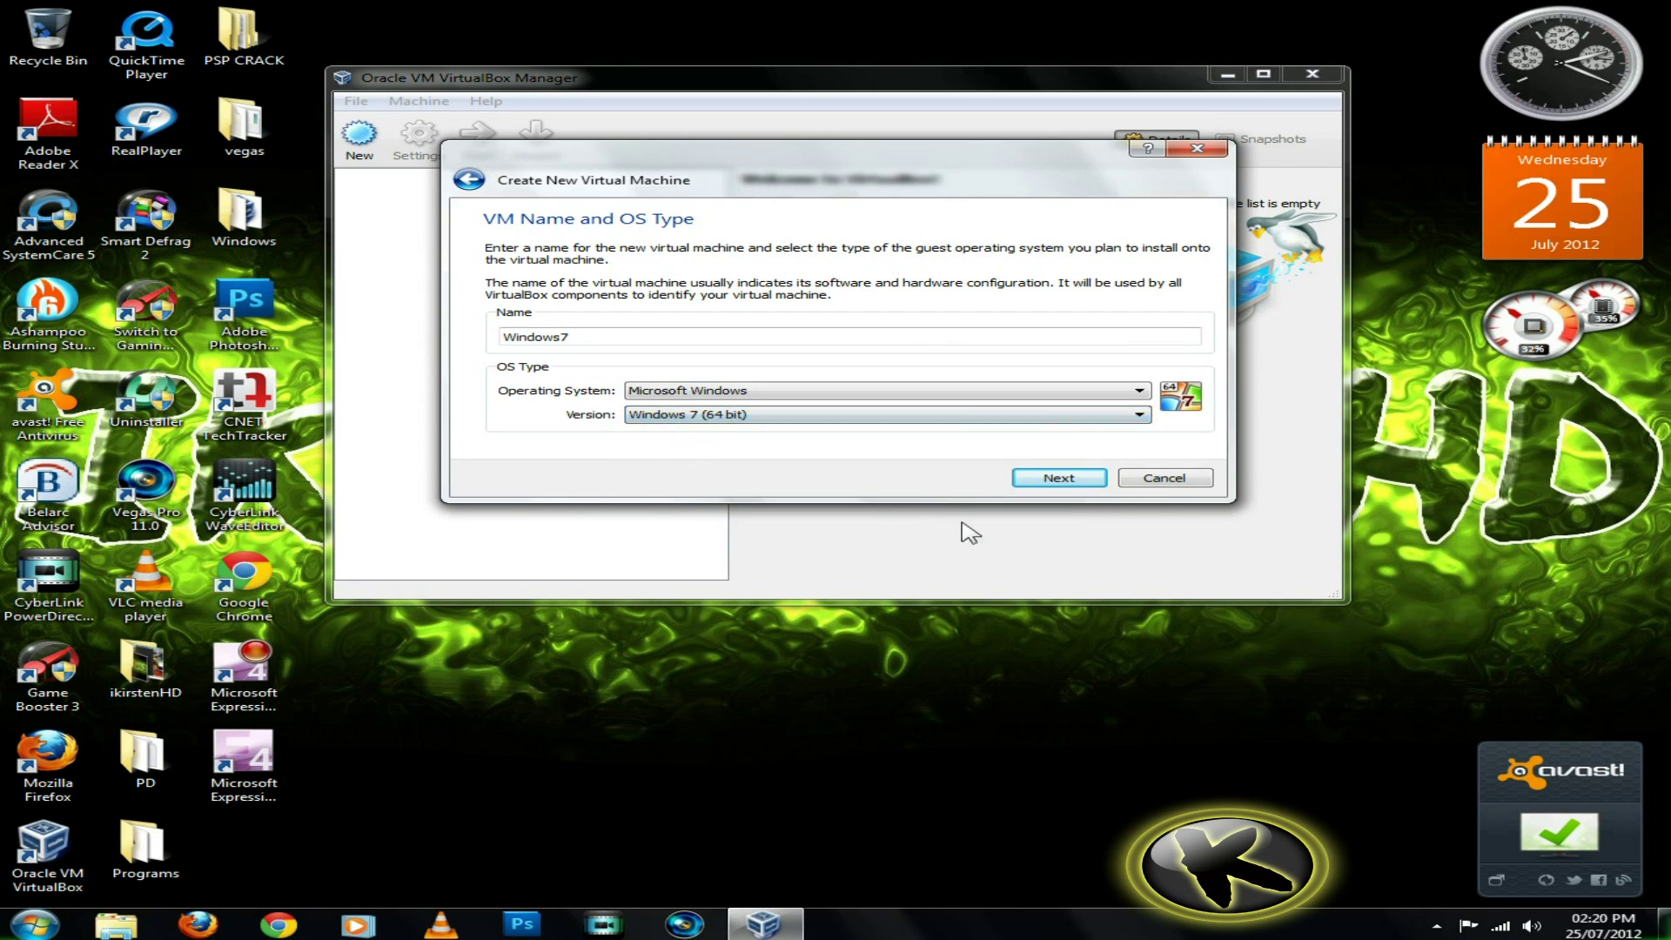
{"action": "left_click", "coordinate": [1071, 488]}
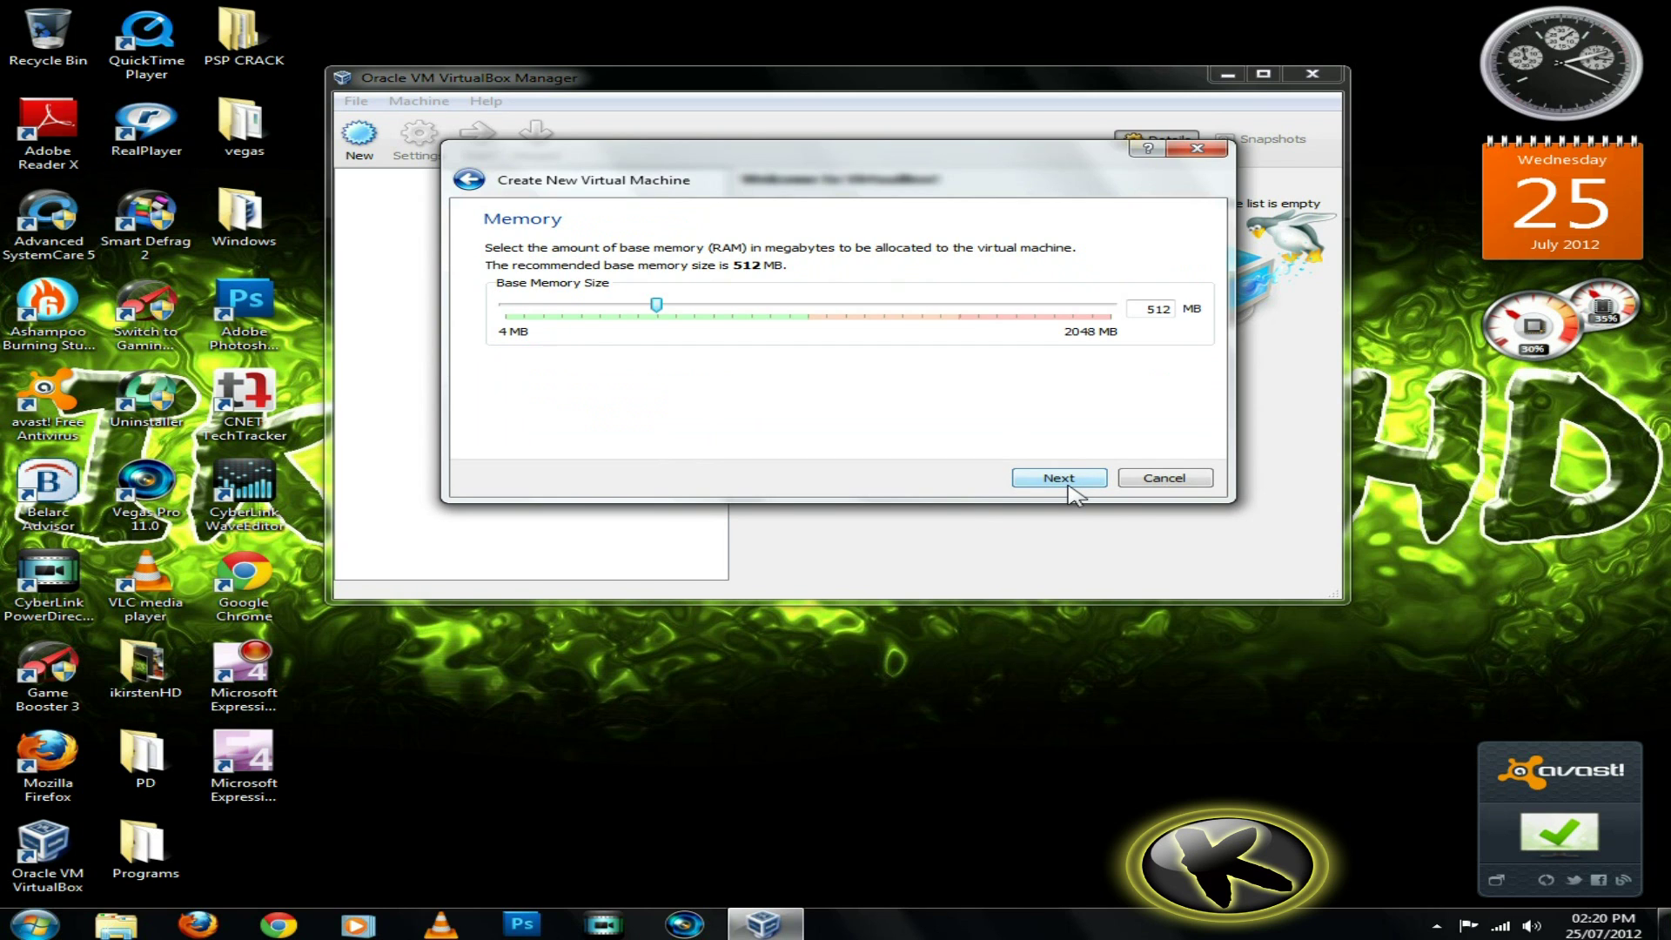
Keep 512 MB of memory and add a new 25 GB VDI hard disk to finish the machine
{"action": "left_click", "coordinate": [1071, 488]}
{"action": "left_click", "coordinate": [1069, 484]}
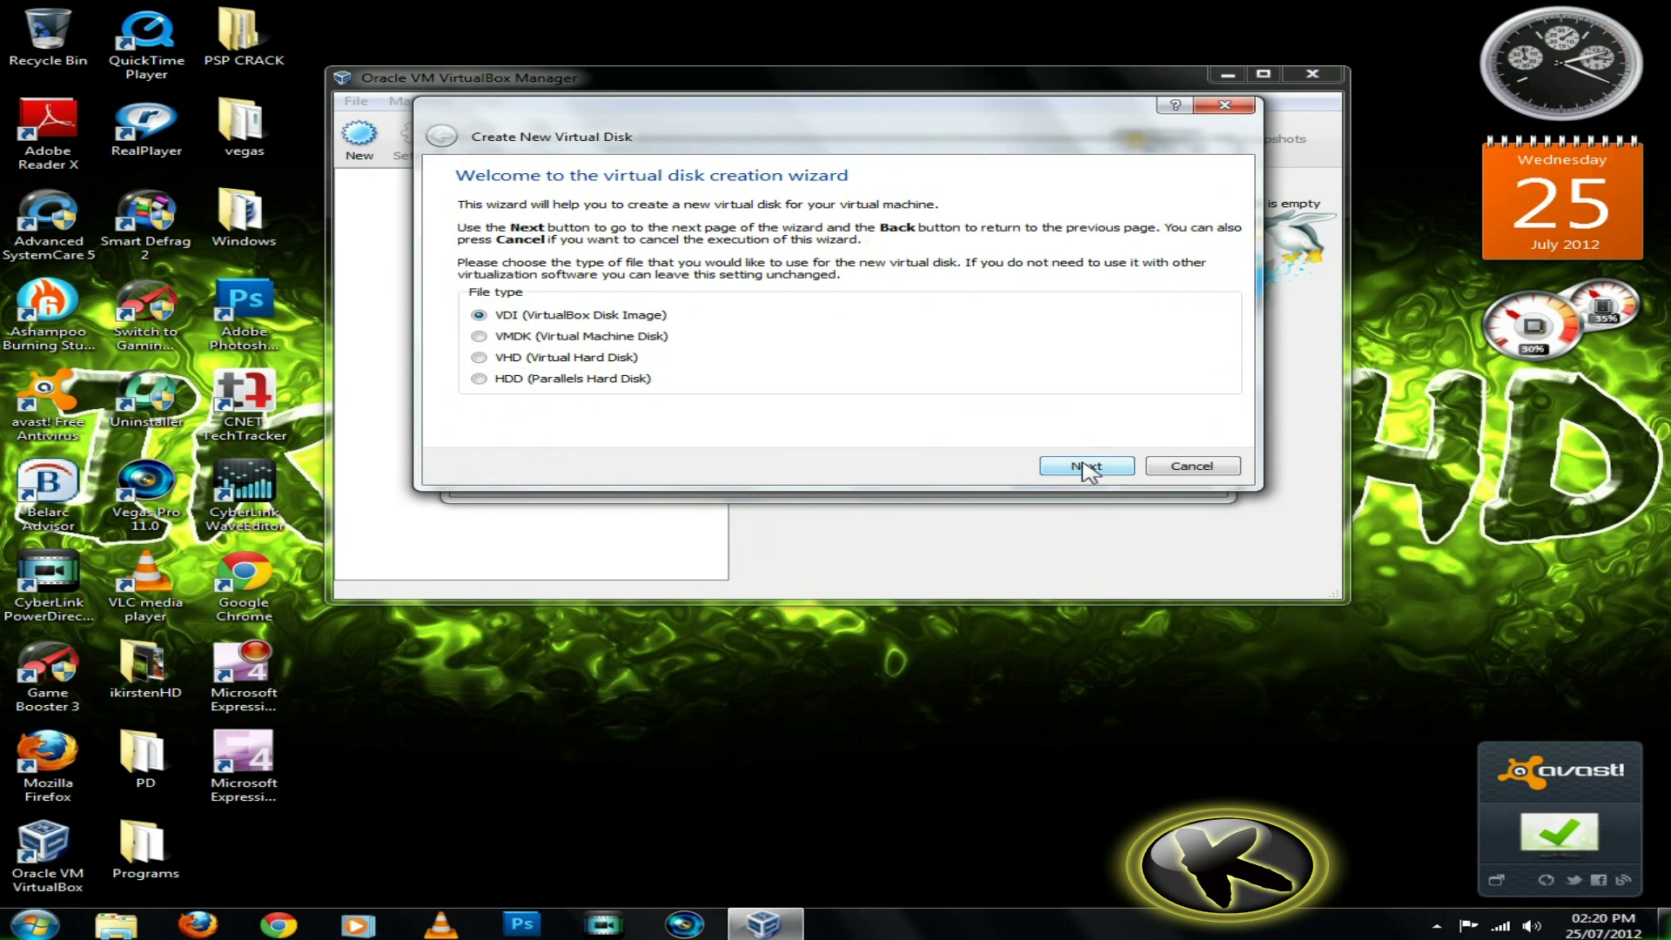
{"action": "left_click", "coordinate": [1085, 468]}
{"action": "left_click", "coordinate": [1085, 467]}
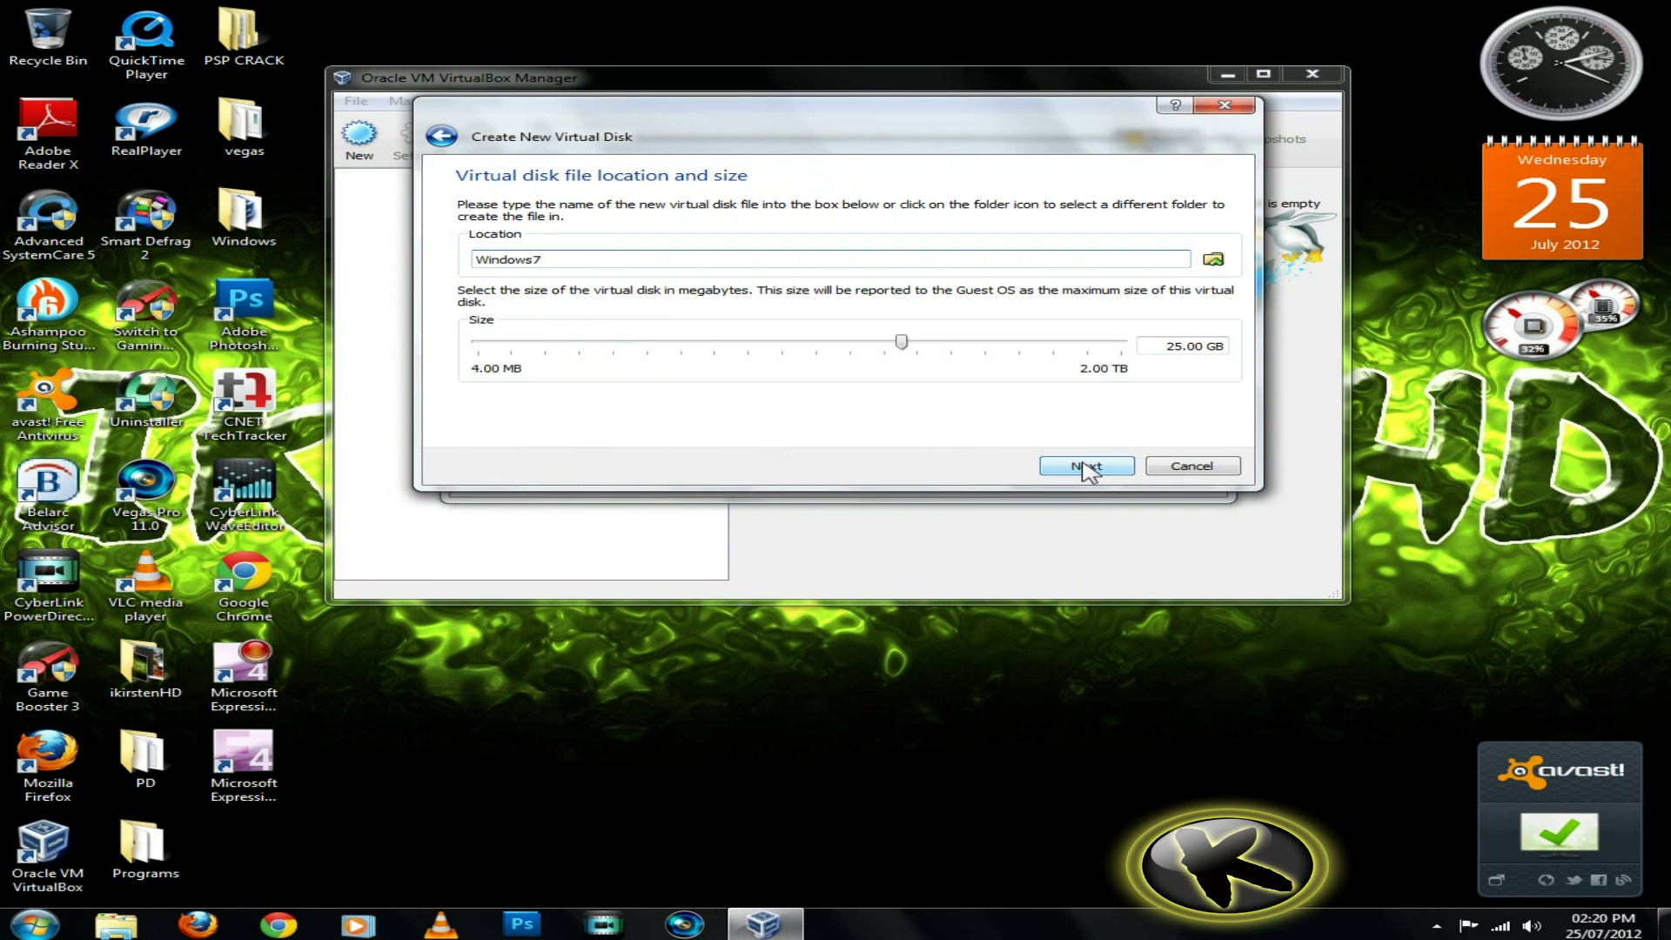
{"action": "left_click", "coordinate": [1085, 467]}
{"action": "left_click", "coordinate": [1085, 467]}
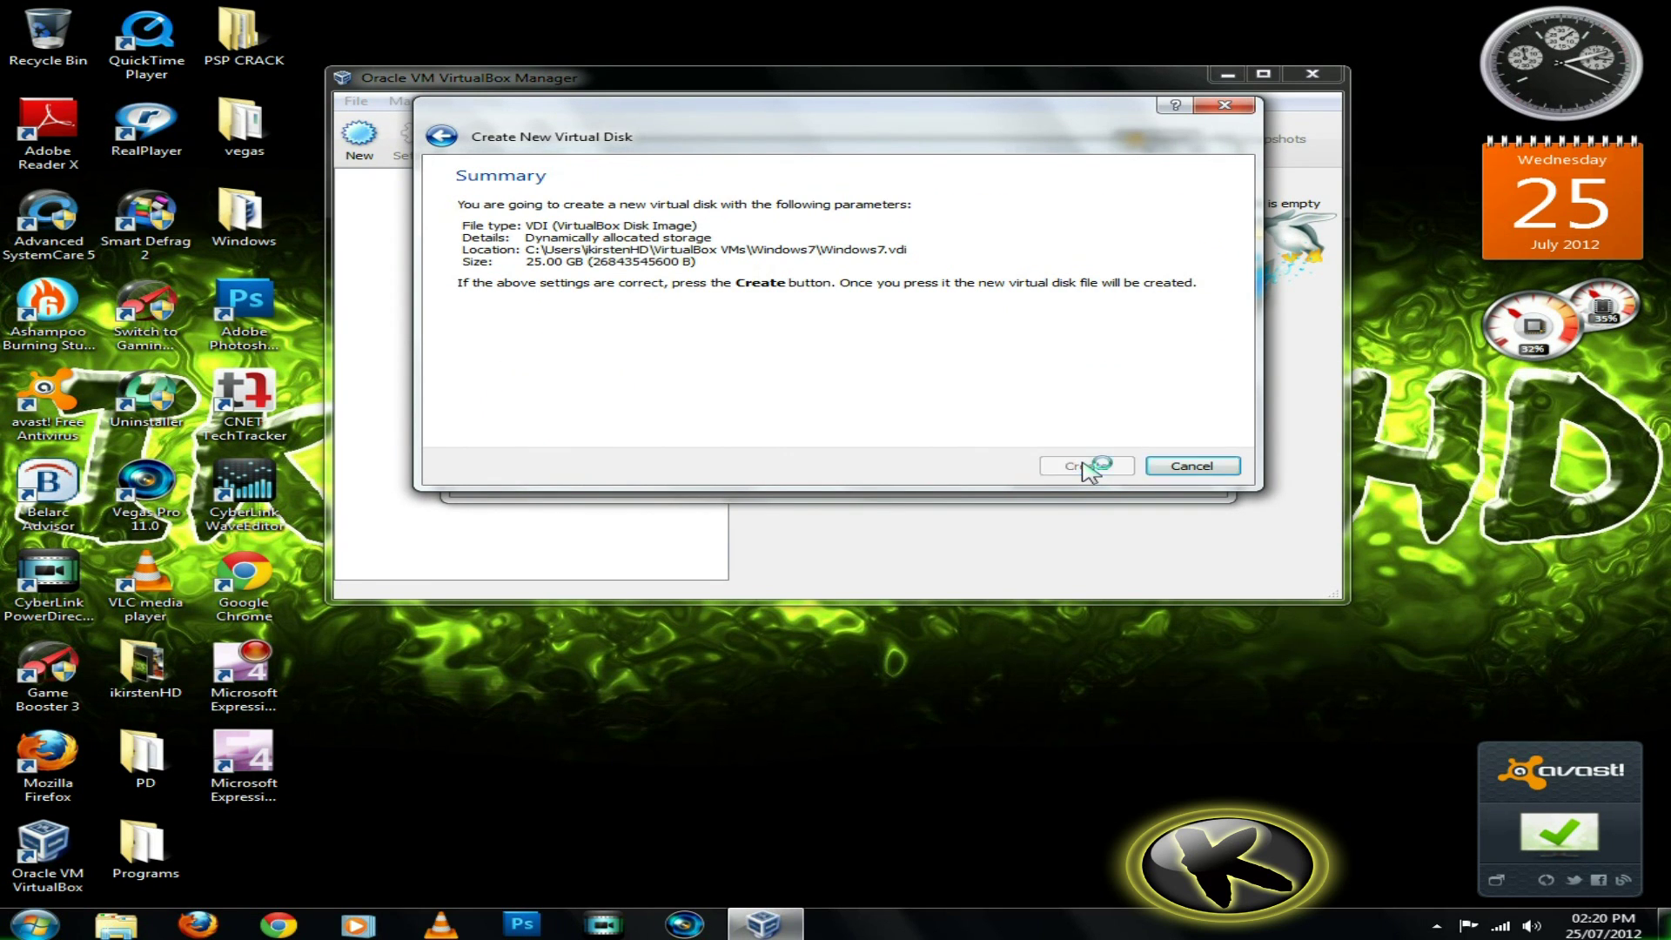
{"action": "left_click", "coordinate": [1085, 472]}
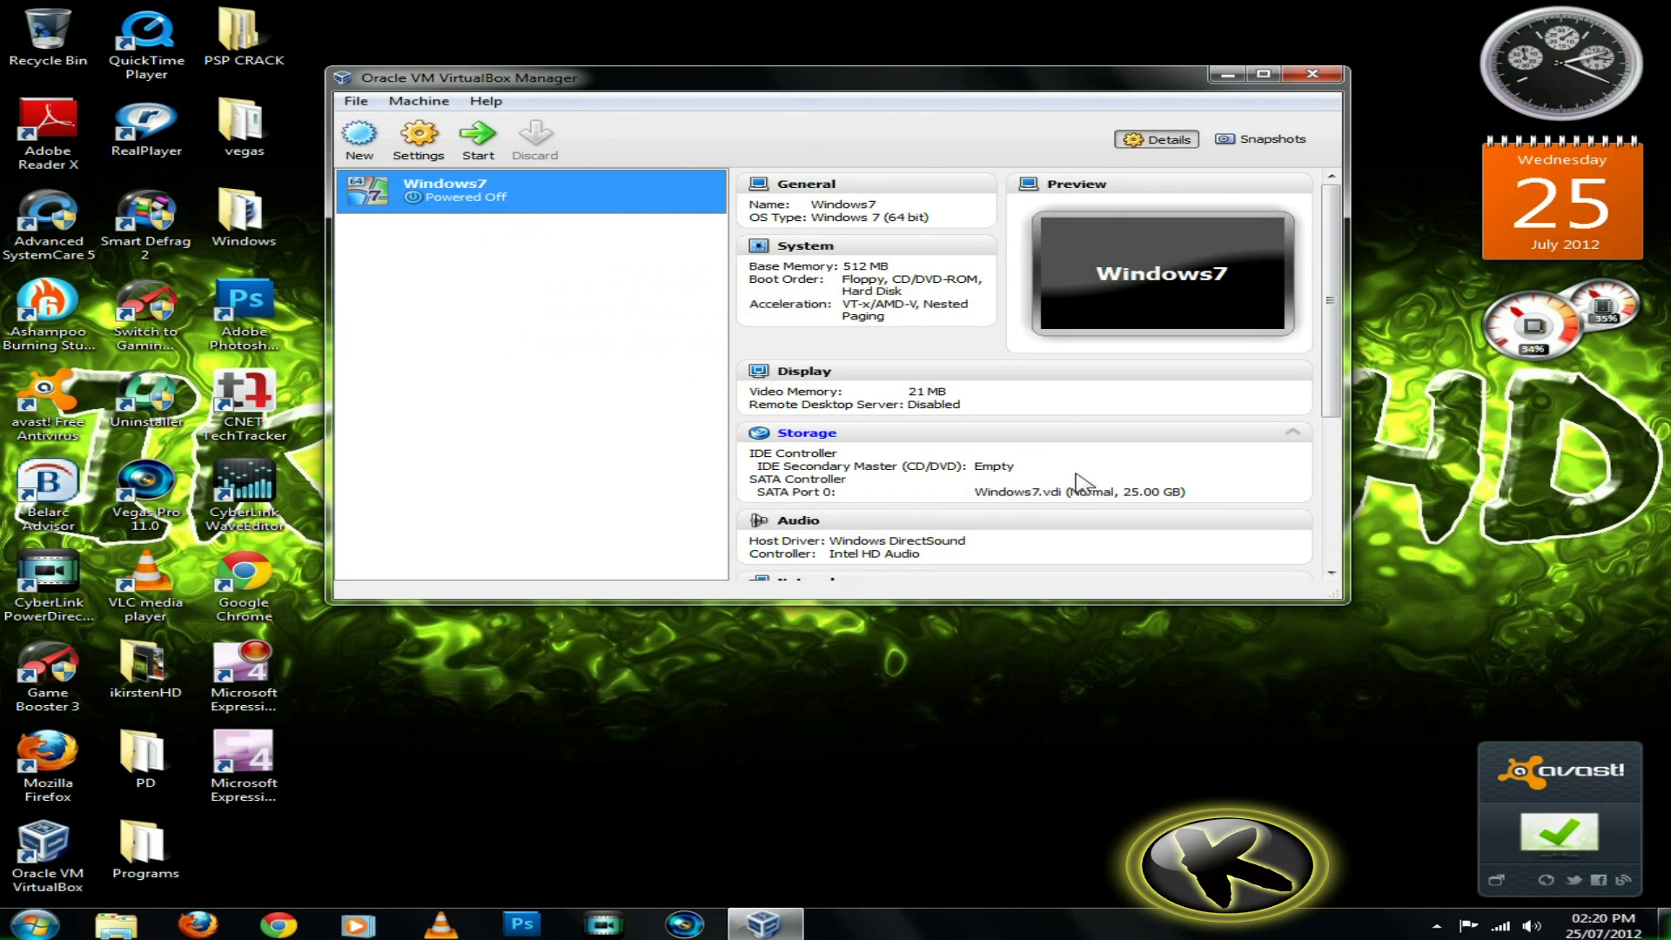
Start Windows7 and choose X15-65733.iso from Desktop\Windows\Windows 7 as installation media
{"action": "right_click", "coordinate": [570, 200]}
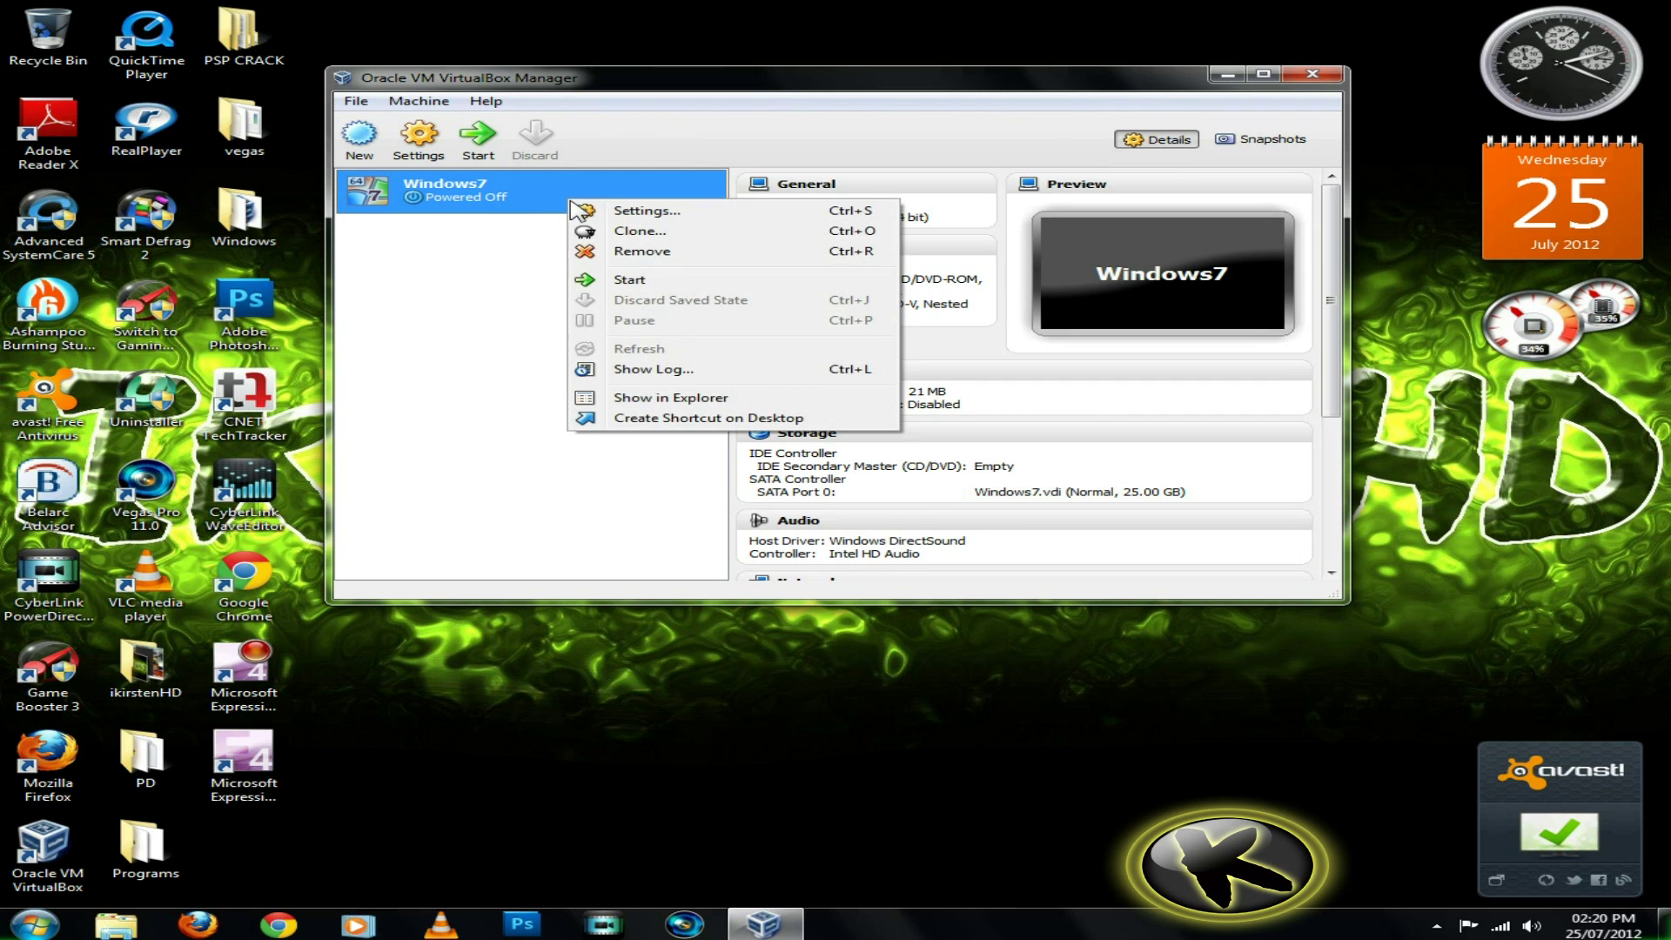
{"action": "left_click", "coordinate": [644, 280]}
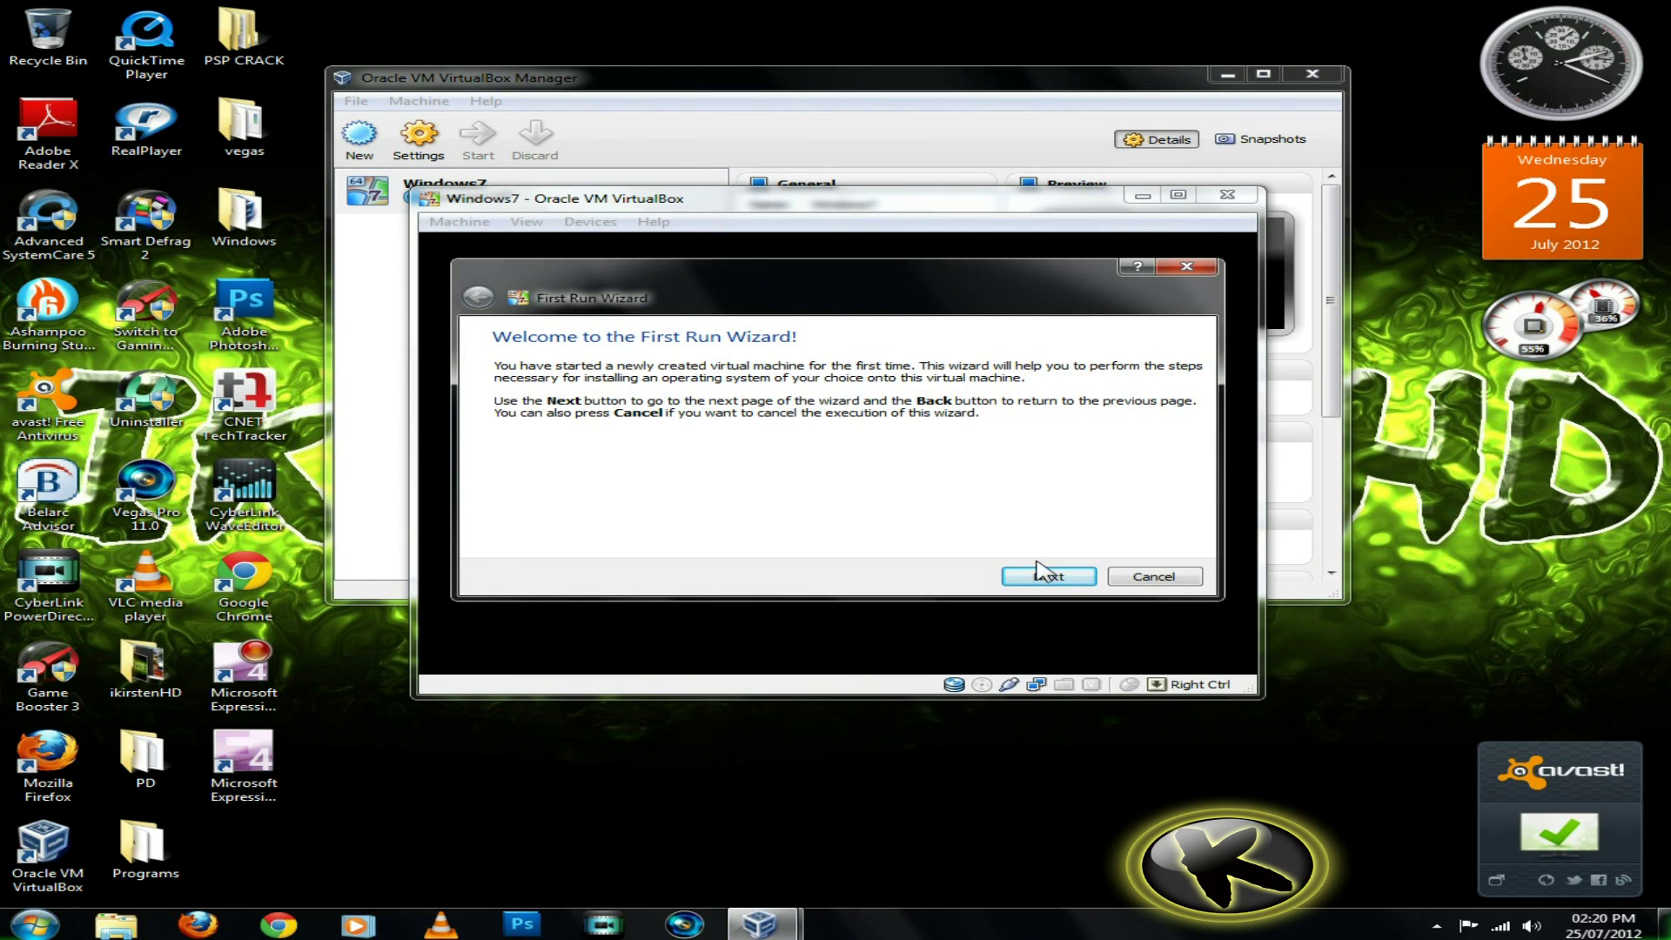
{"action": "left_click", "coordinate": [1053, 576]}
{"action": "left_click", "coordinate": [1174, 420]}
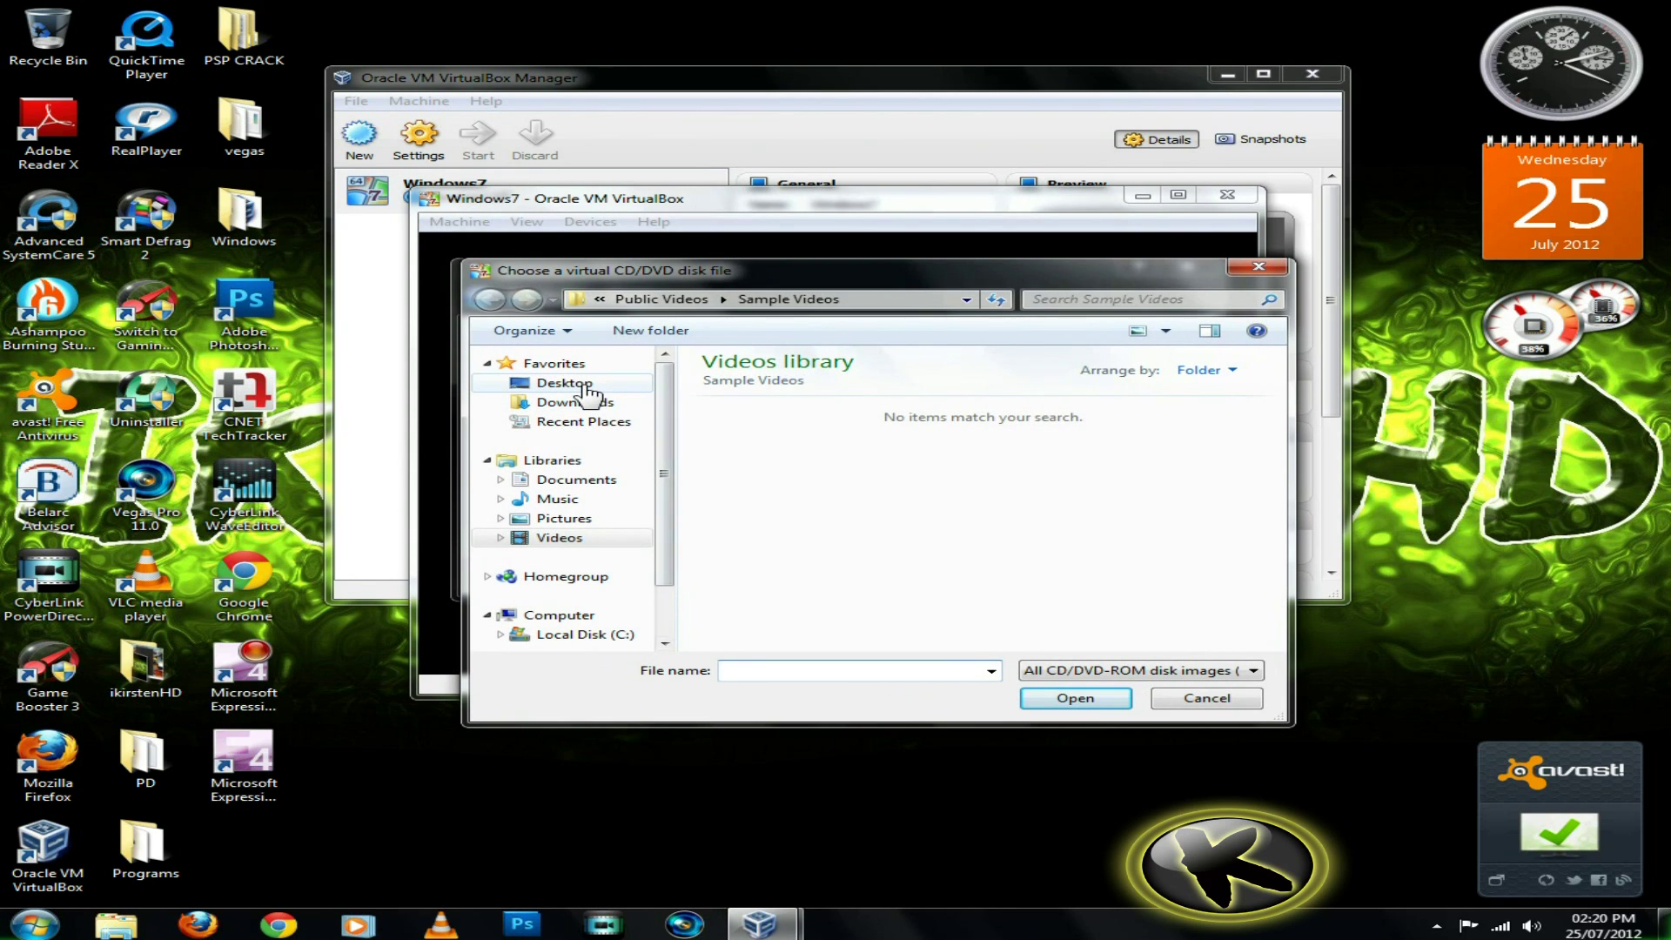
{"action": "left_click", "coordinate": [583, 385]}
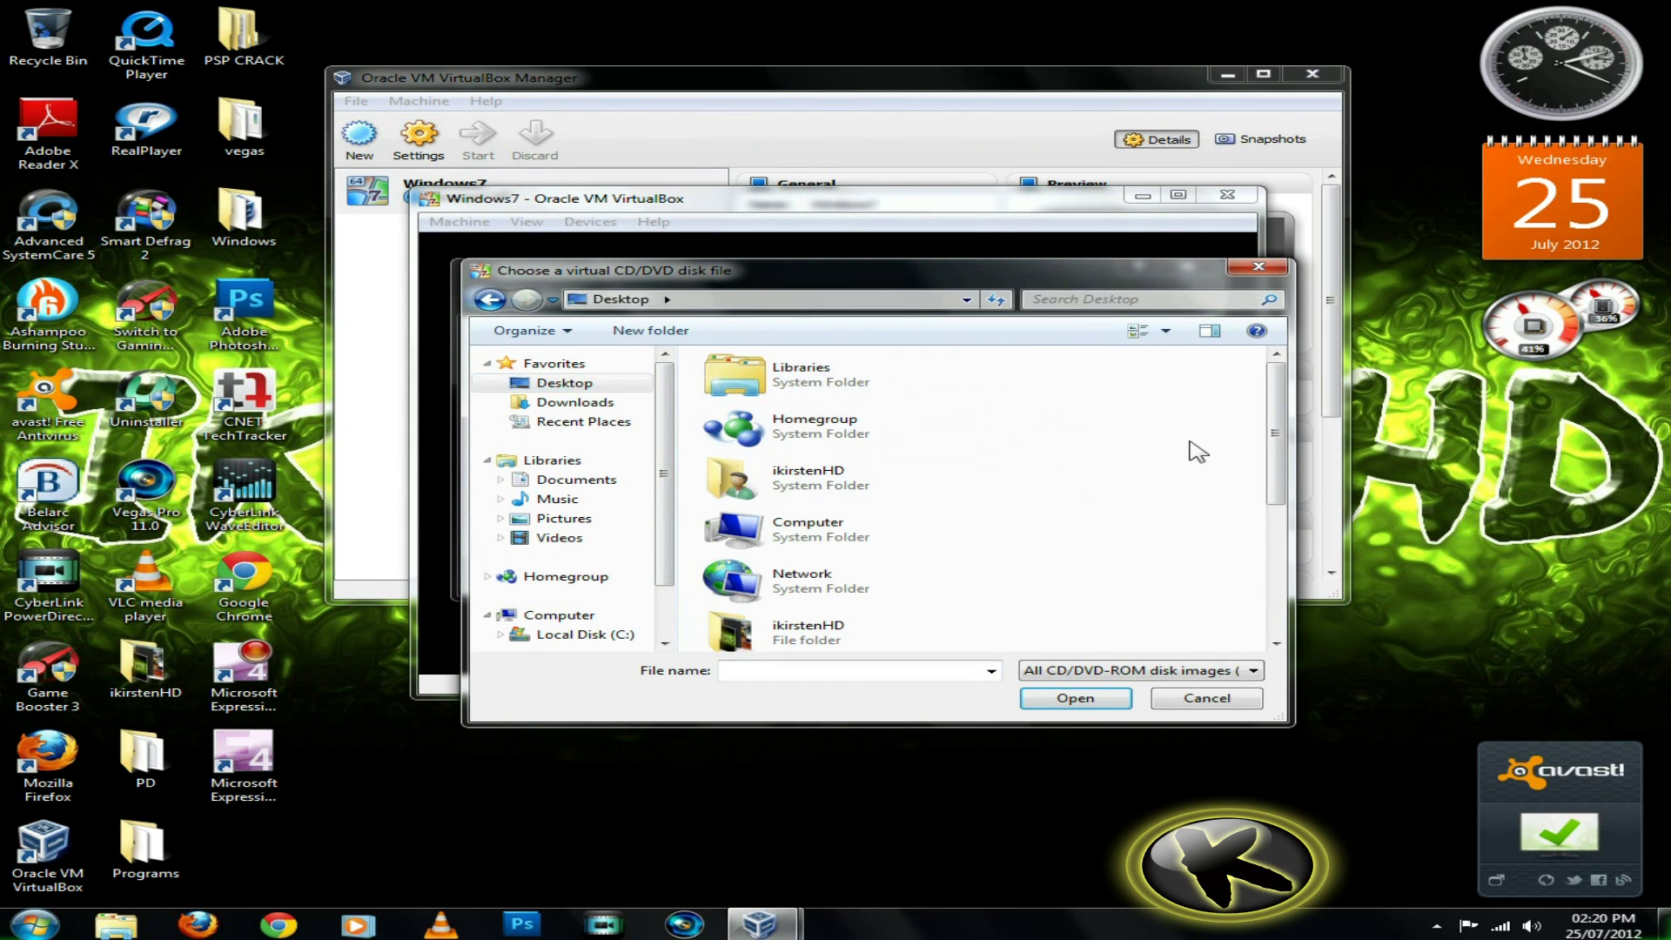
{"action": "scroll", "coordinate": [1191, 462], "scroll_direction": "down", "scroll_amount": 3}
{"action": "double_click", "coordinate": [945, 623]}
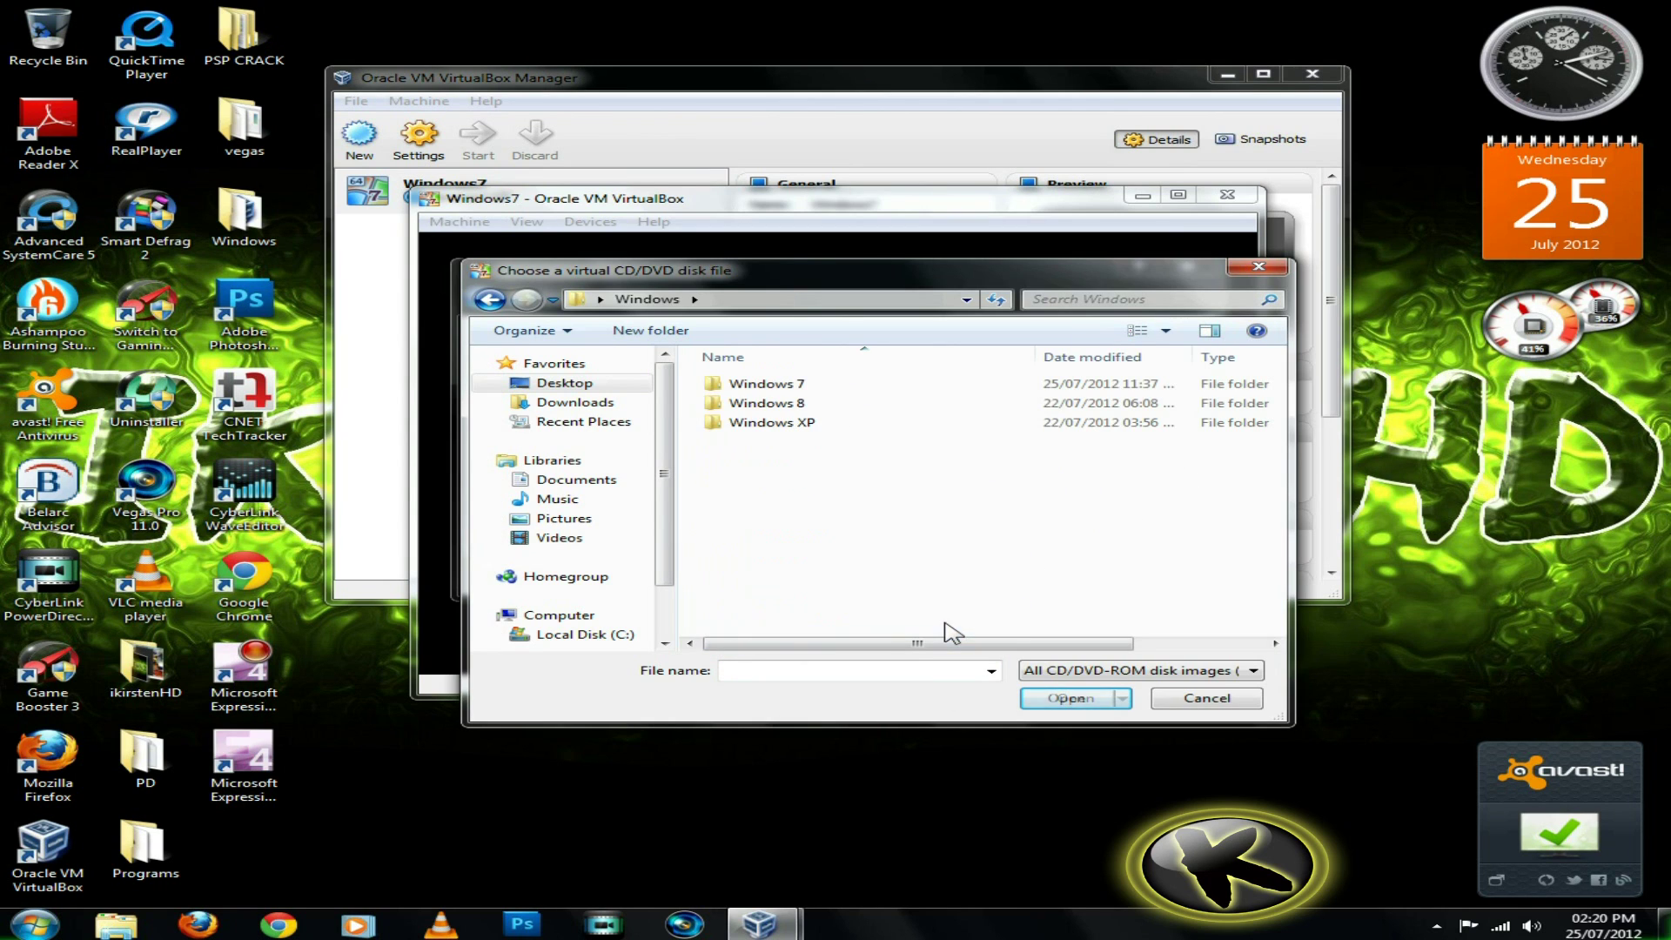
{"action": "double_click", "coordinate": [956, 383]}
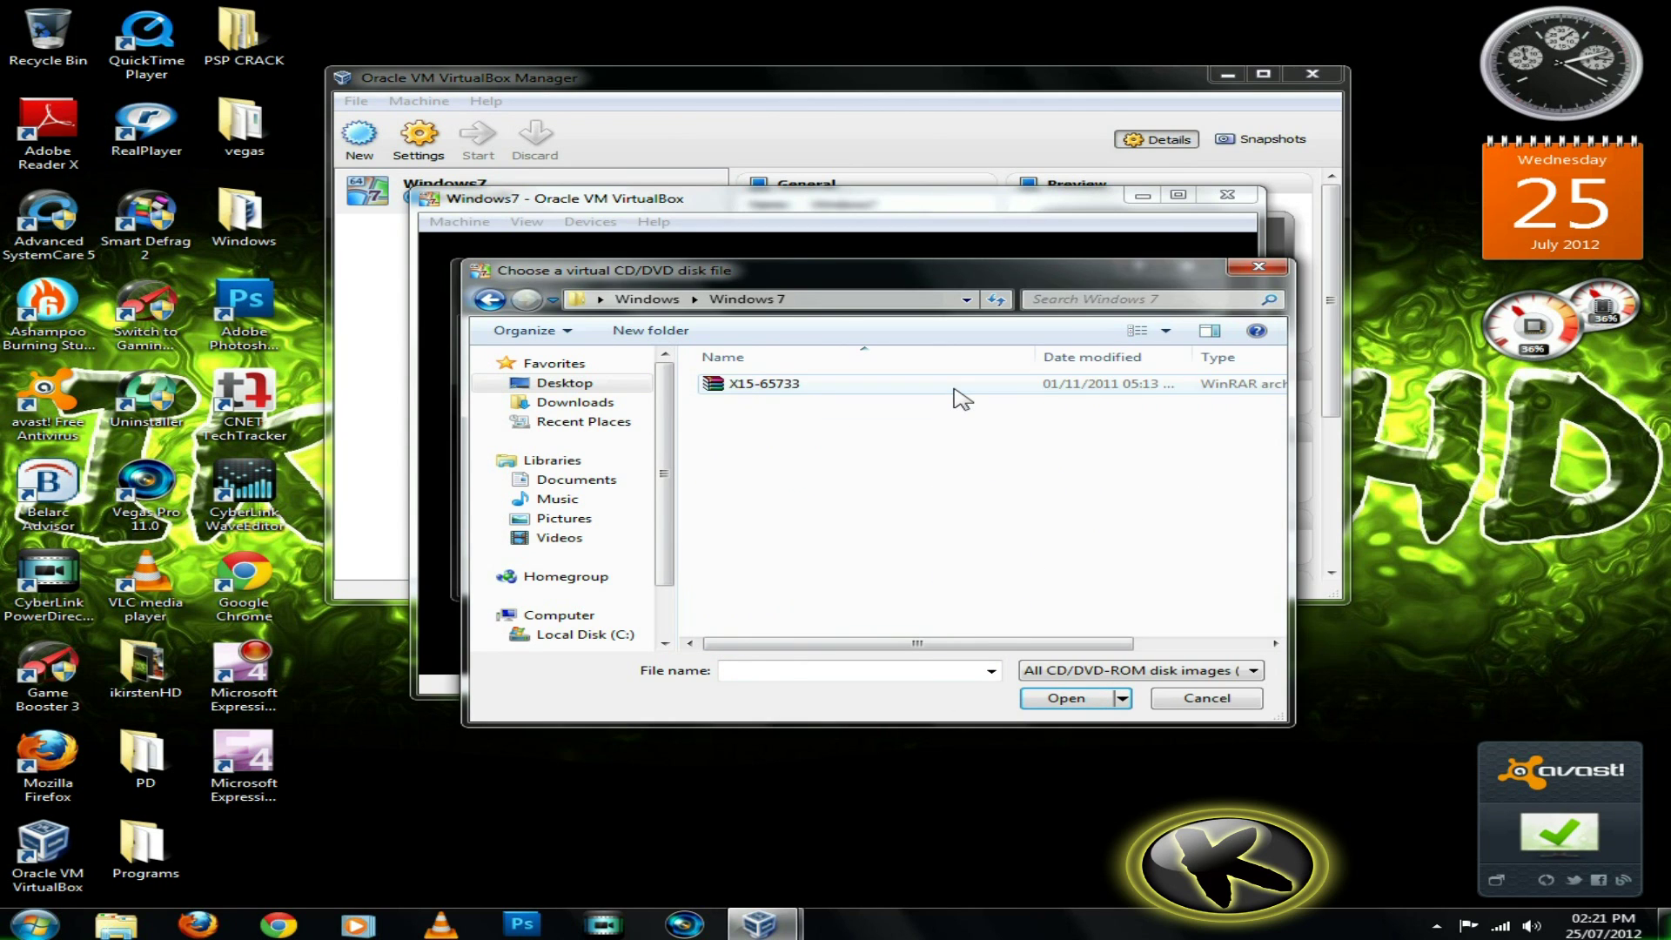
{"action": "left_click", "coordinate": [960, 398]}
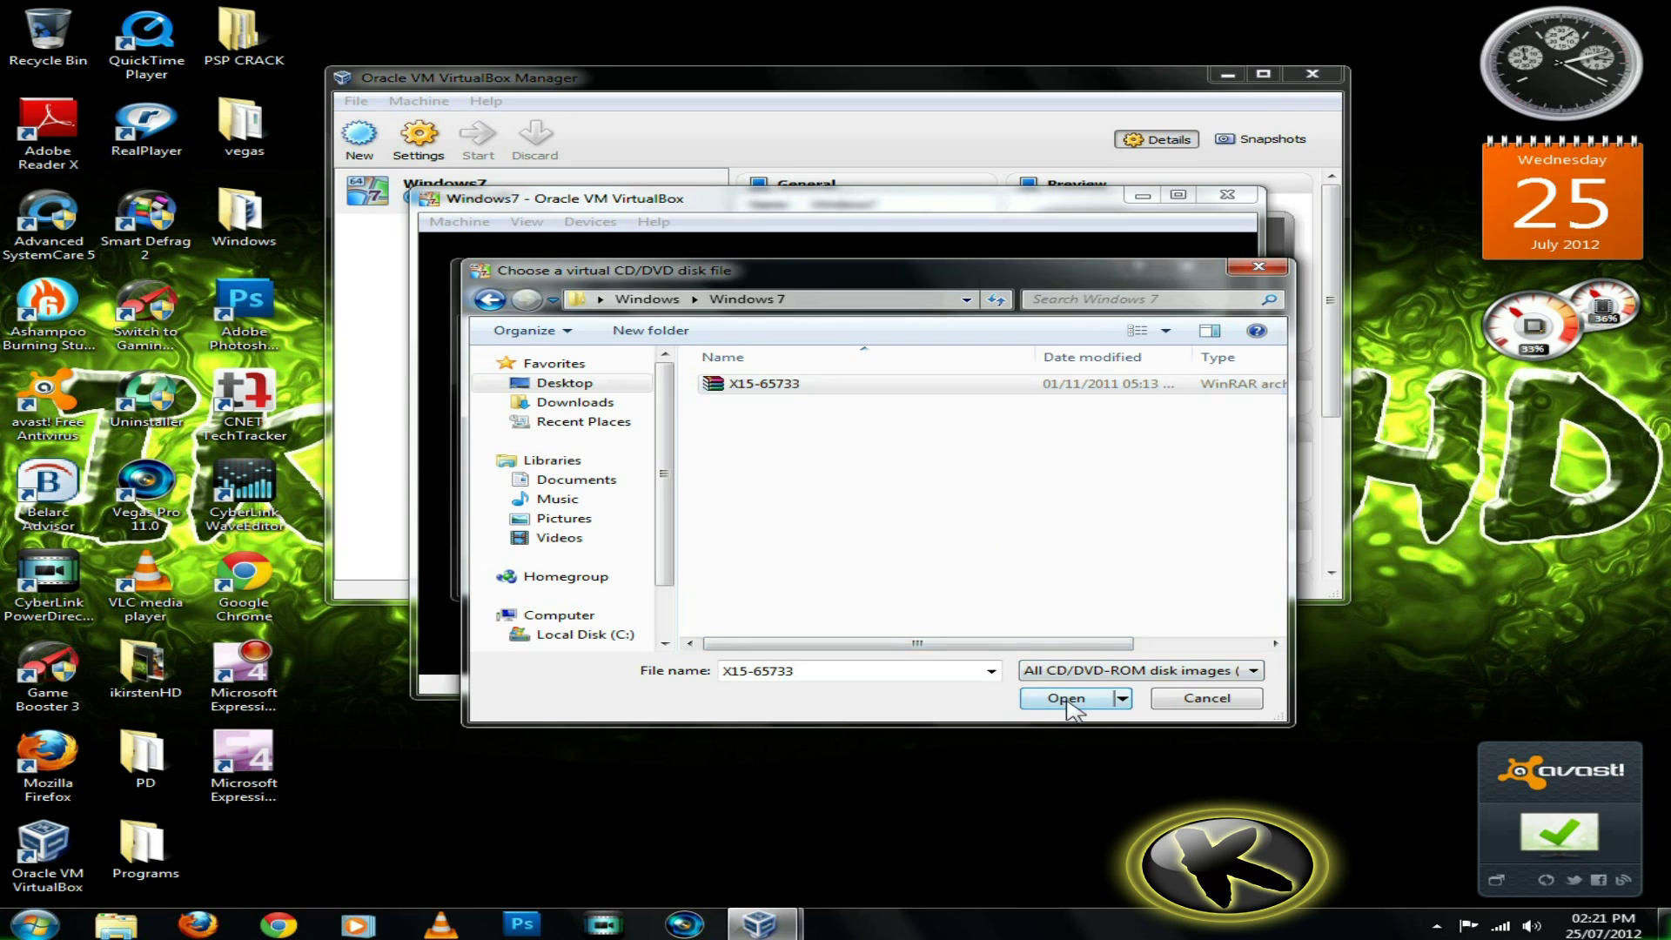
{"action": "left_click", "coordinate": [1065, 698]}
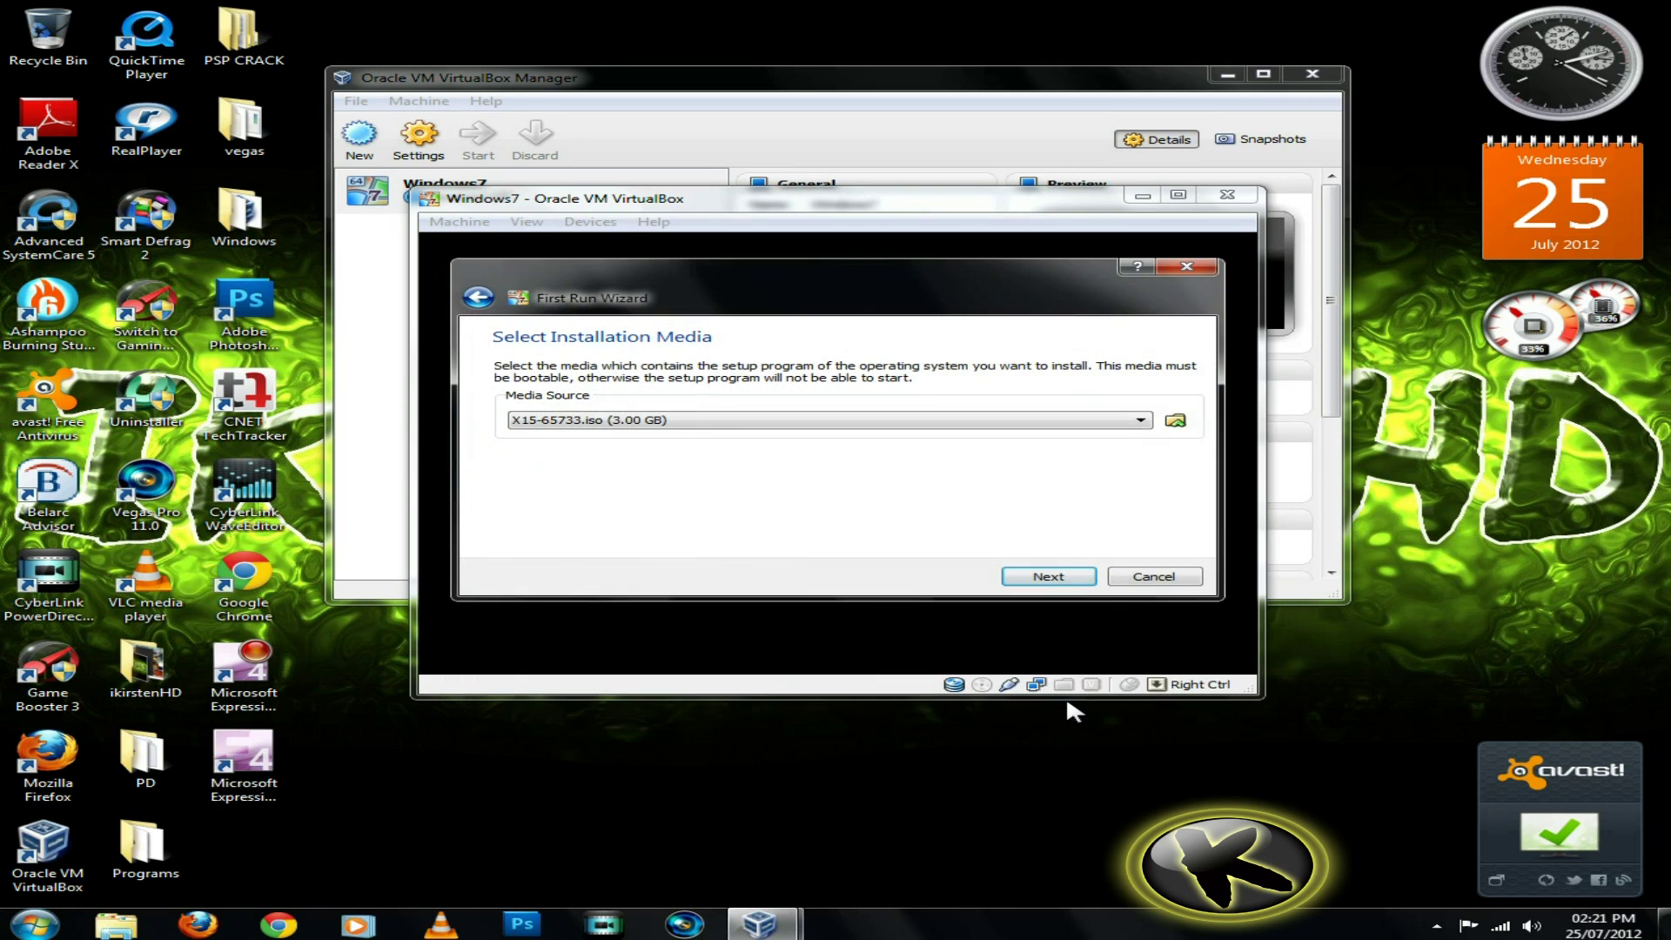
Boot the machine from the ISO and dismiss the colour-depth information message
{"action": "left_click", "coordinate": [1049, 577]}
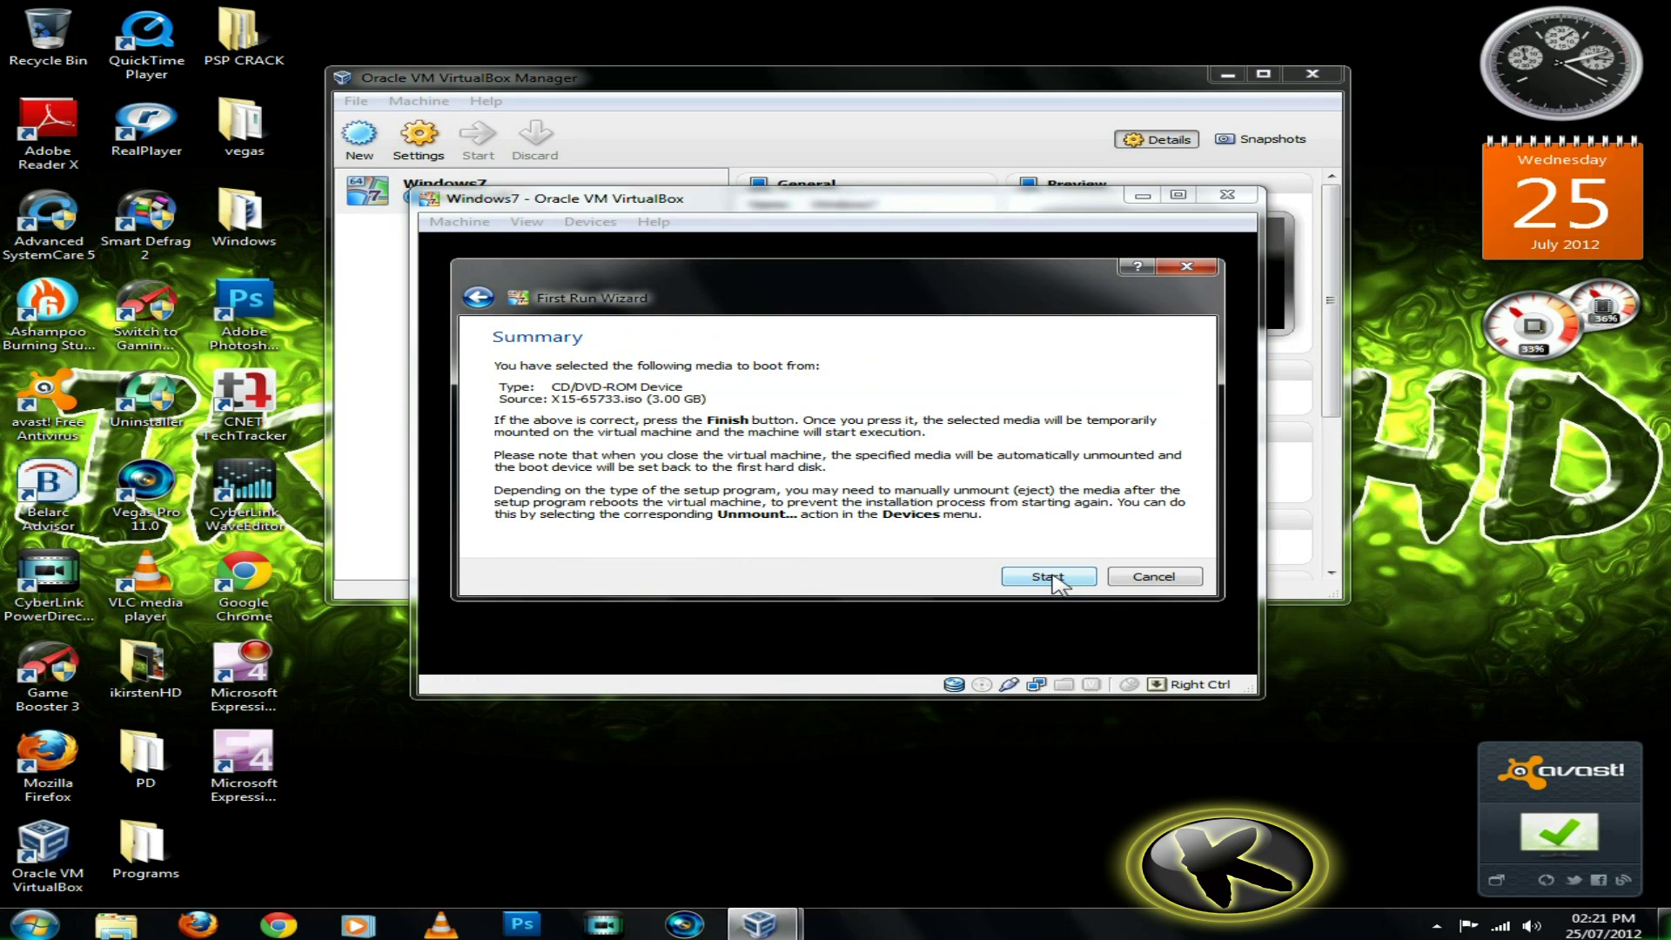
{"action": "left_click", "coordinate": [1051, 576]}
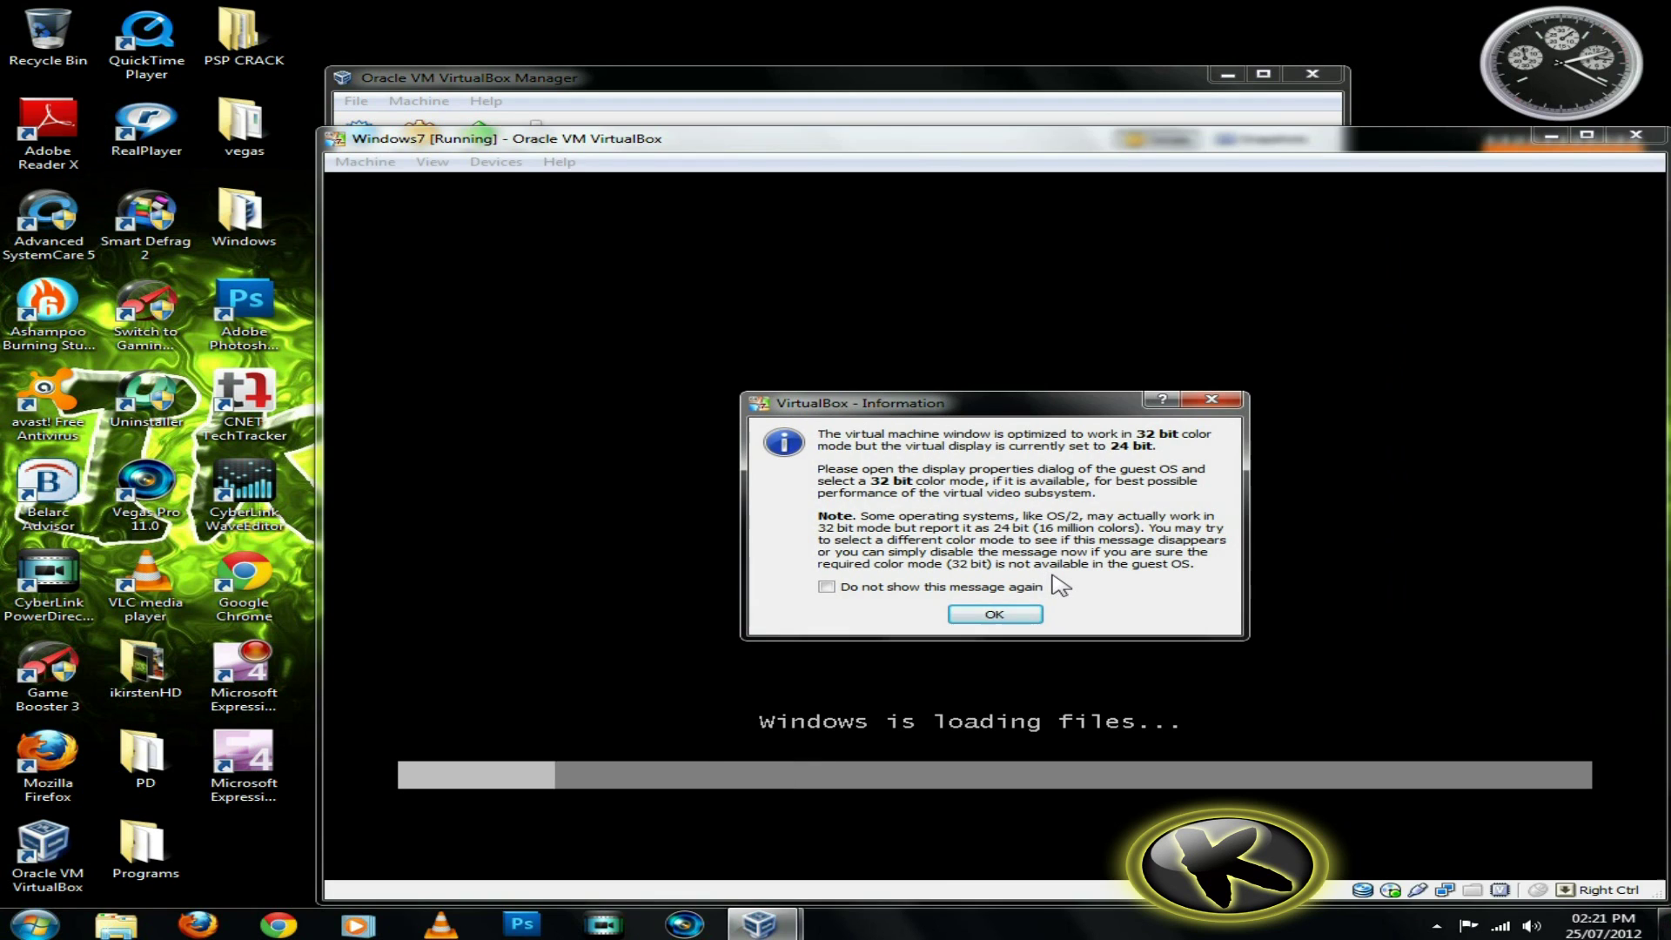
{"action": "left_click", "coordinate": [1024, 612]}
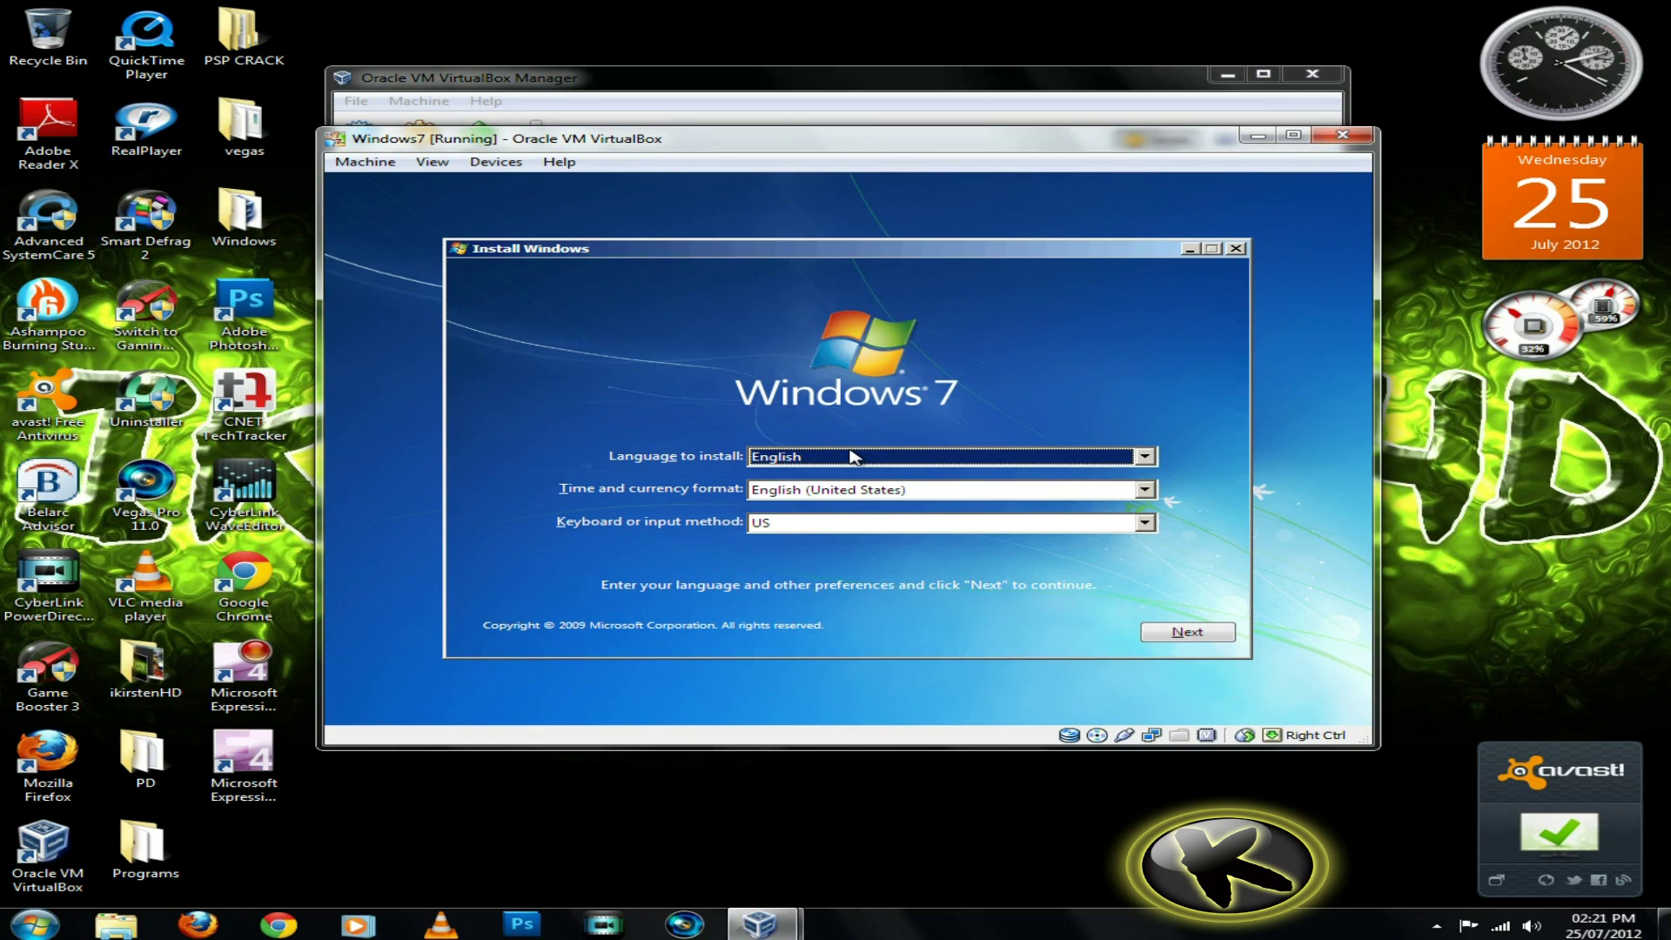
Keep the English language settings, begin Install now, and accept the Windows 7 license terms
{"action": "left_click", "coordinate": [1179, 633]}
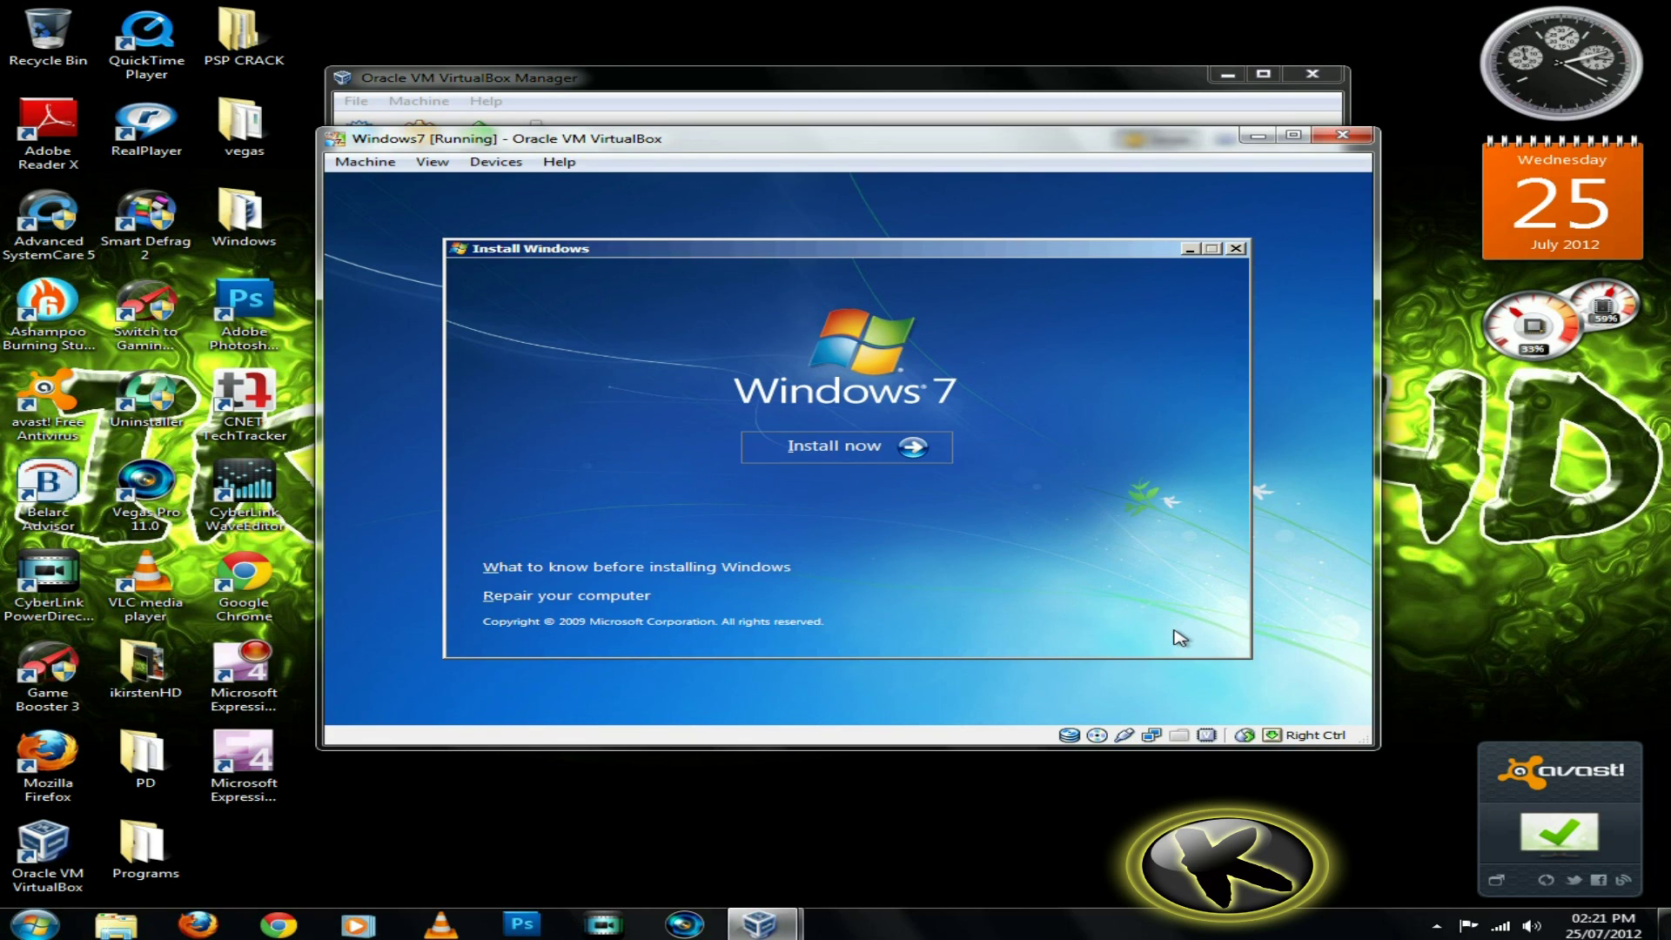
{"action": "left_click", "coordinate": [897, 463]}
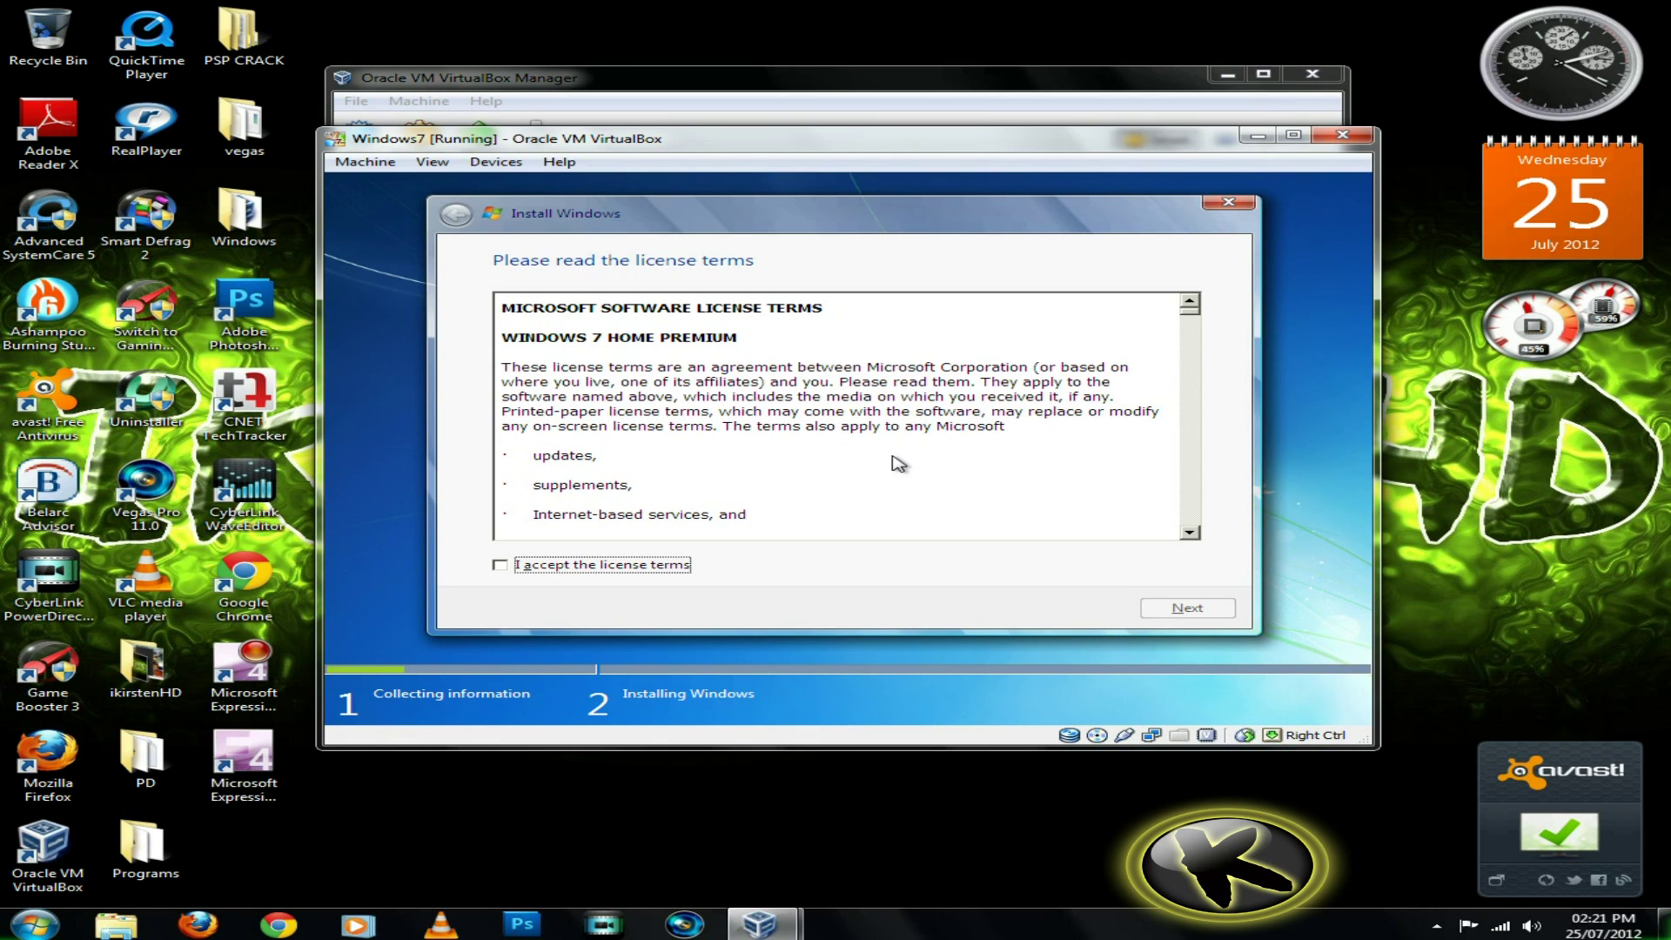
{"action": "left_click", "coordinate": [509, 569]}
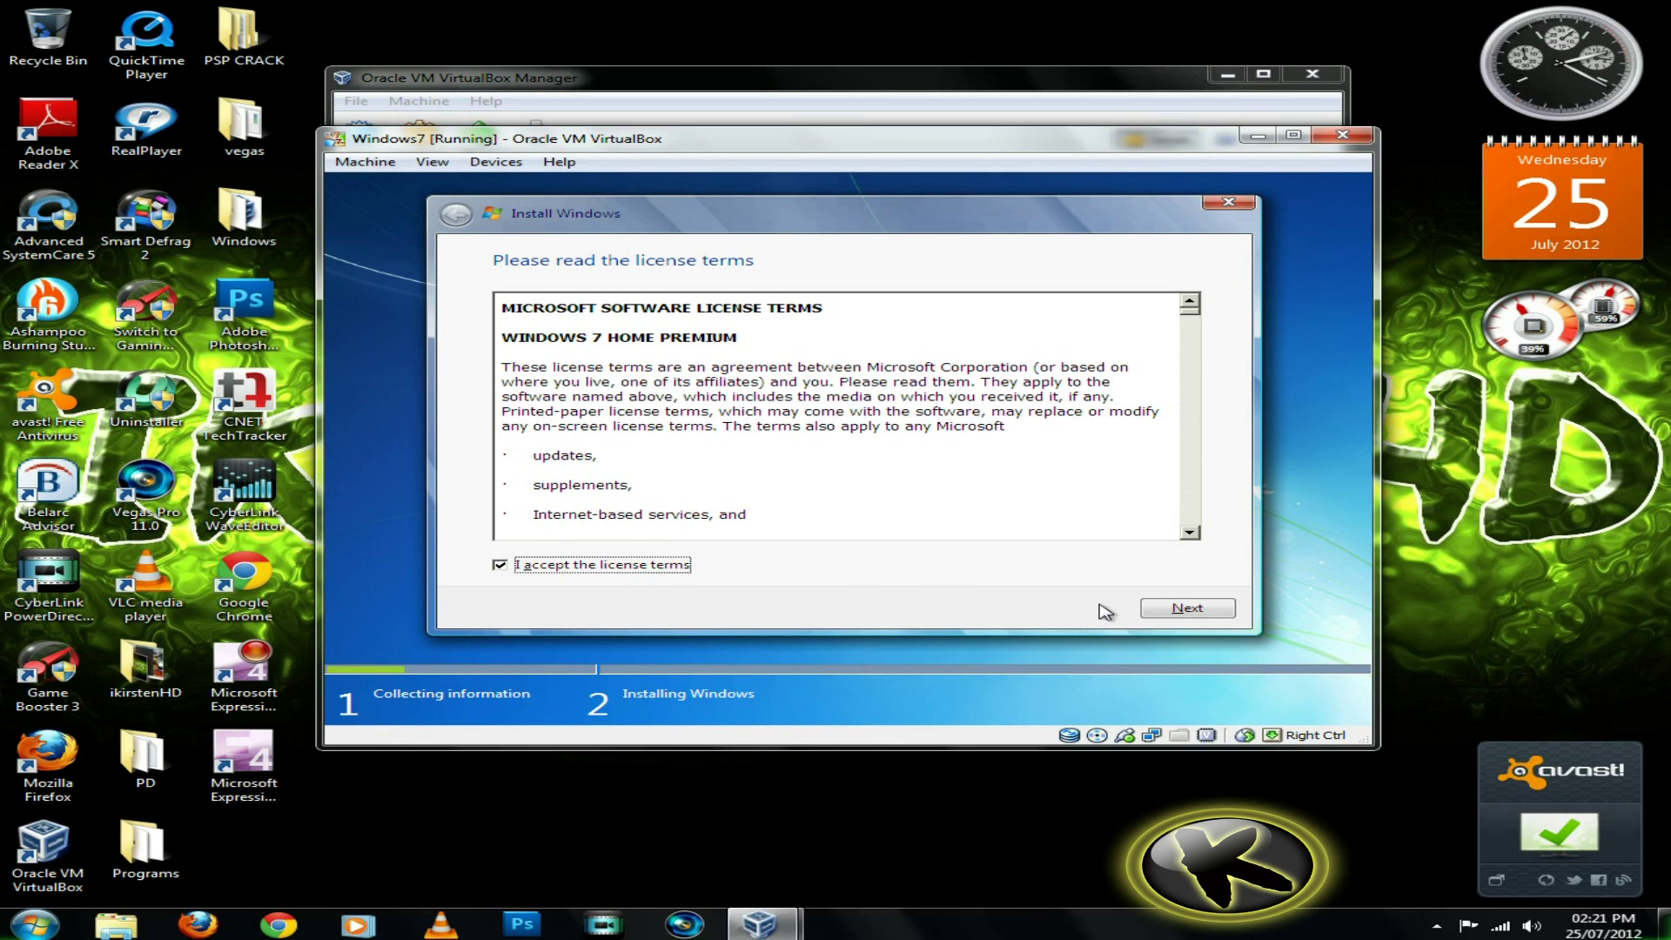
{"action": "left_click", "coordinate": [1158, 611]}
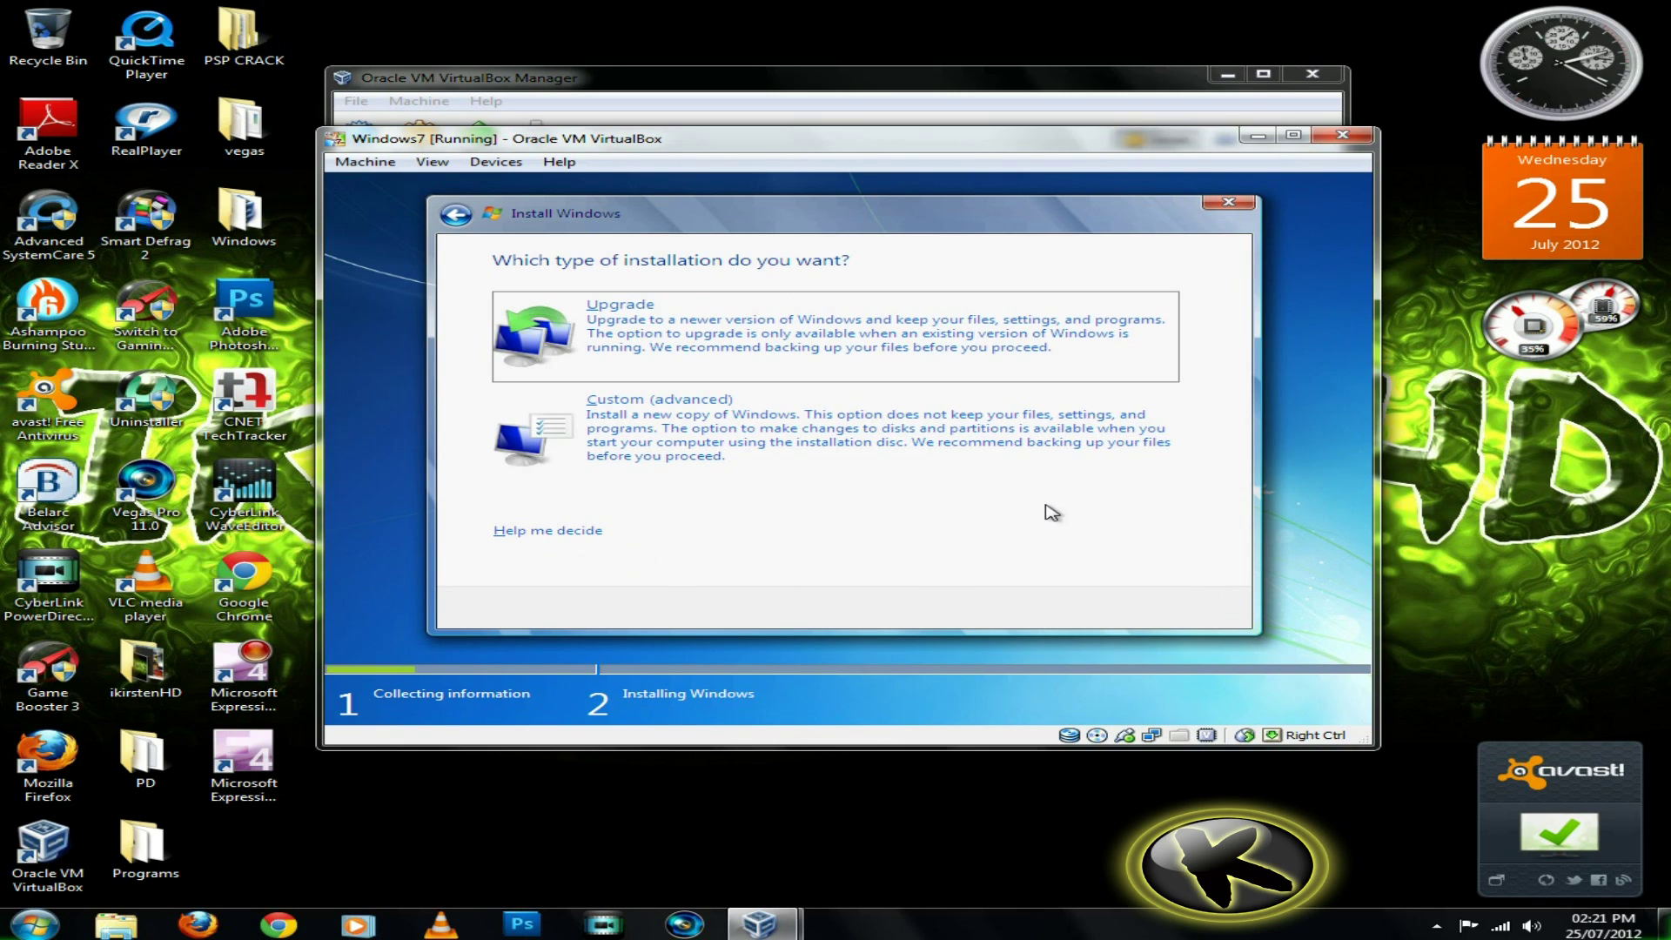
Choose Custom (advanced) and install onto Disk 0's 25.0 GB unallocated space
{"action": "left_click", "coordinate": [1020, 478]}
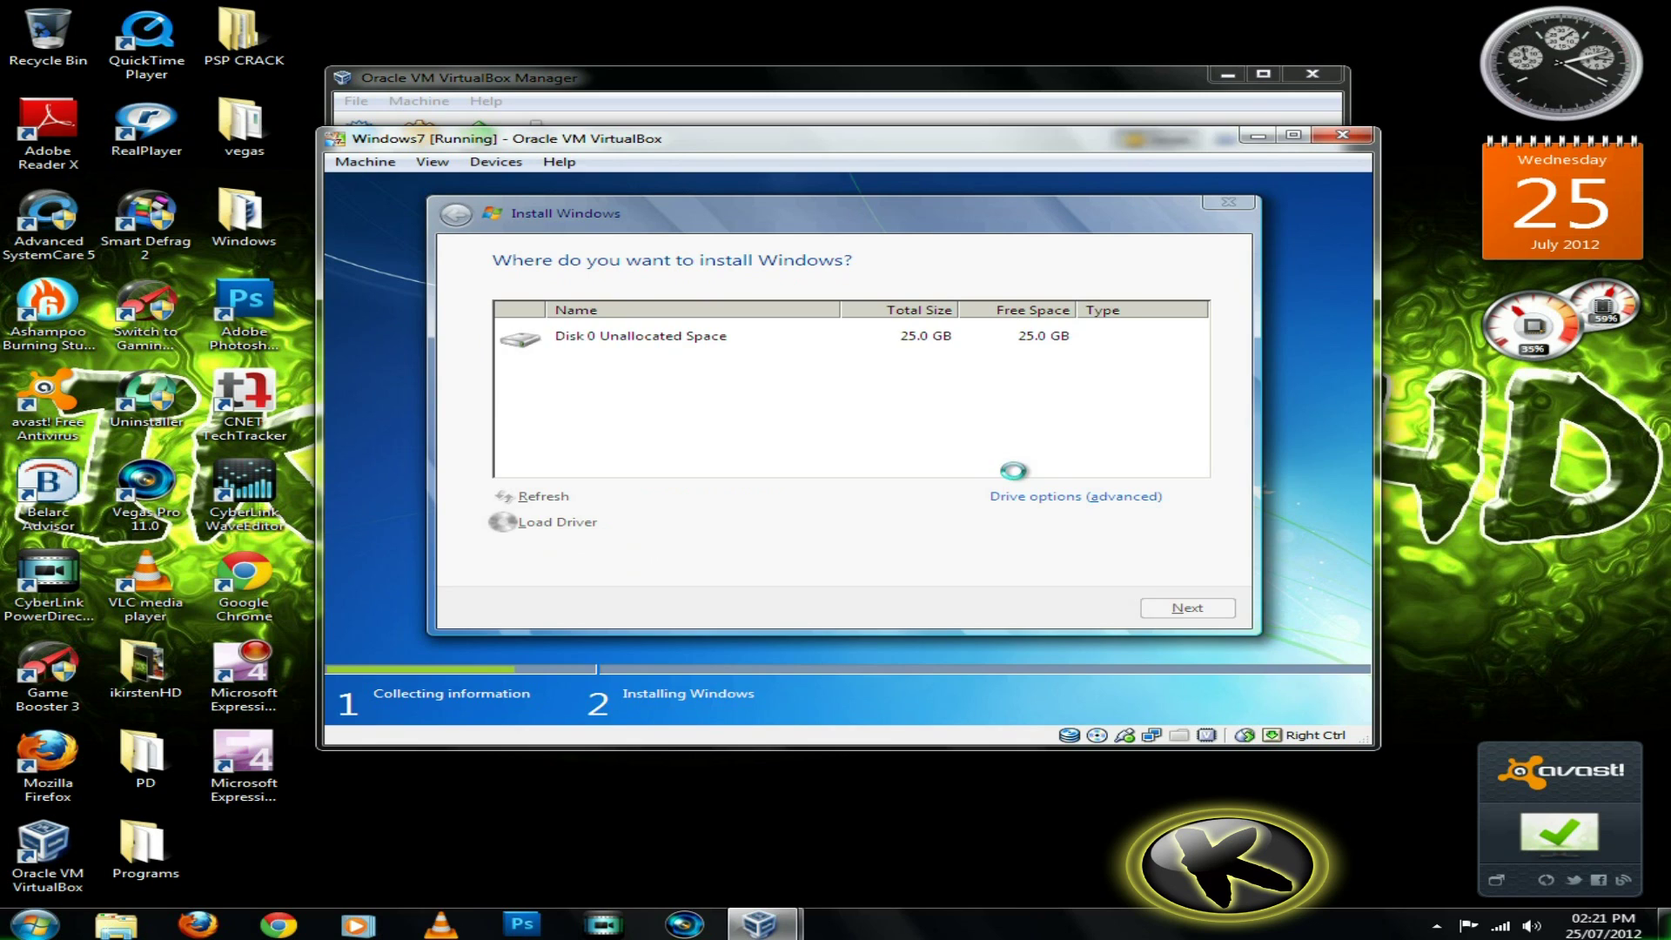
{"action": "left_click", "coordinate": [1174, 606]}
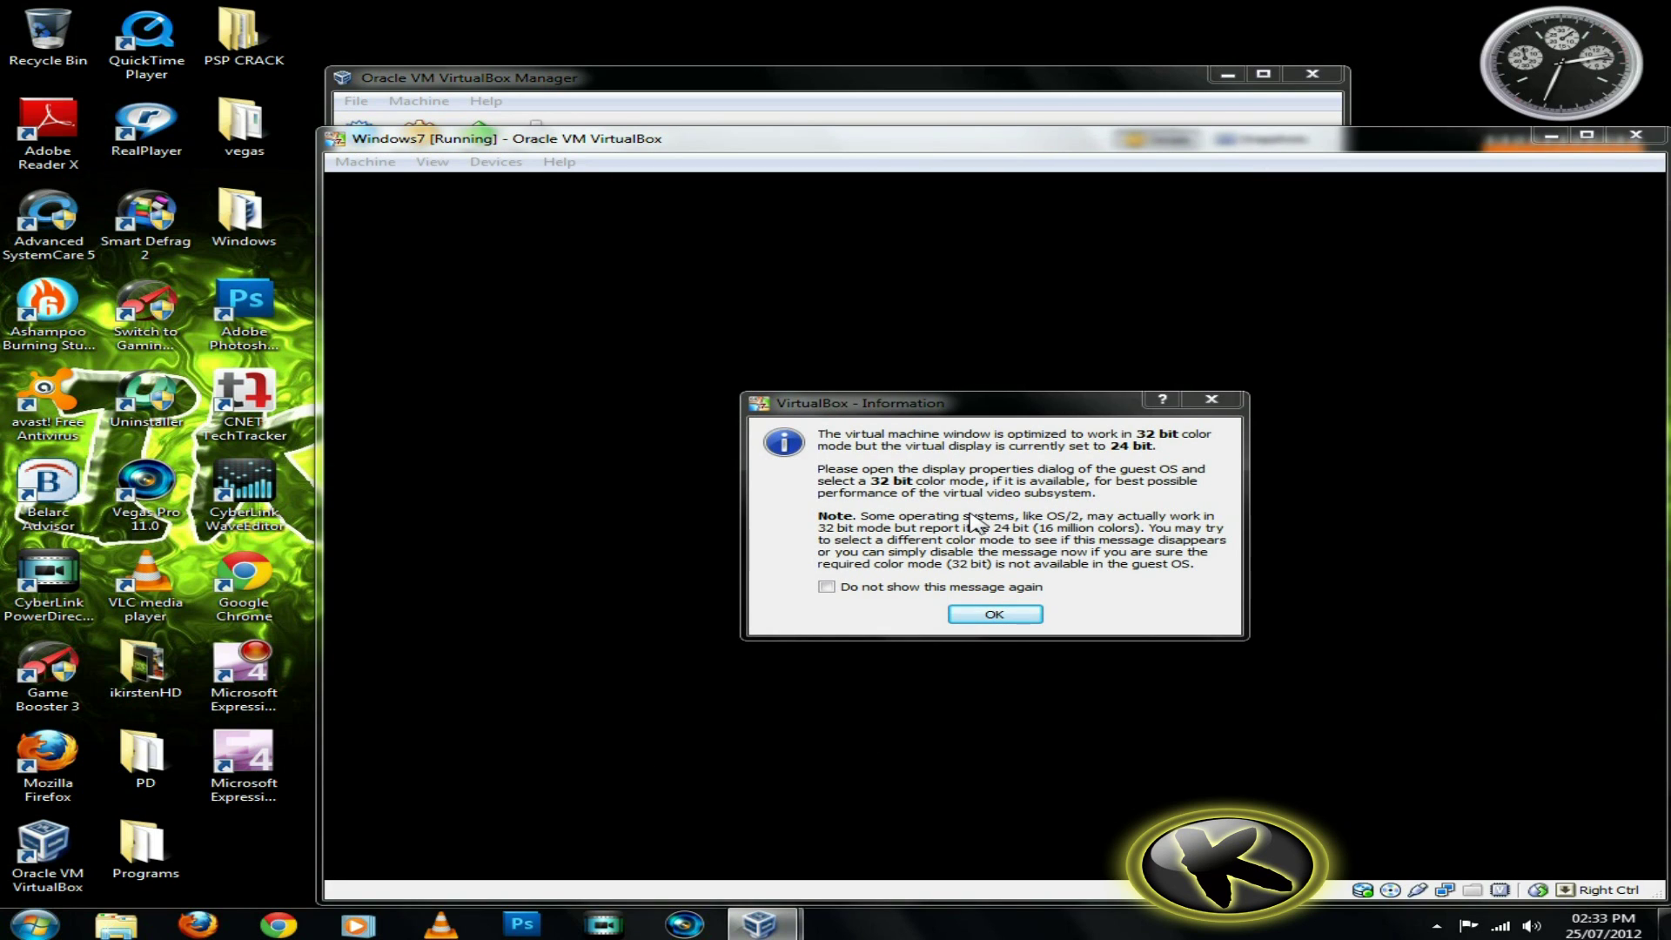
Dismiss the colour-depth message and move the VM window aside while Windows installs
{"action": "left_click", "coordinate": [984, 611]}
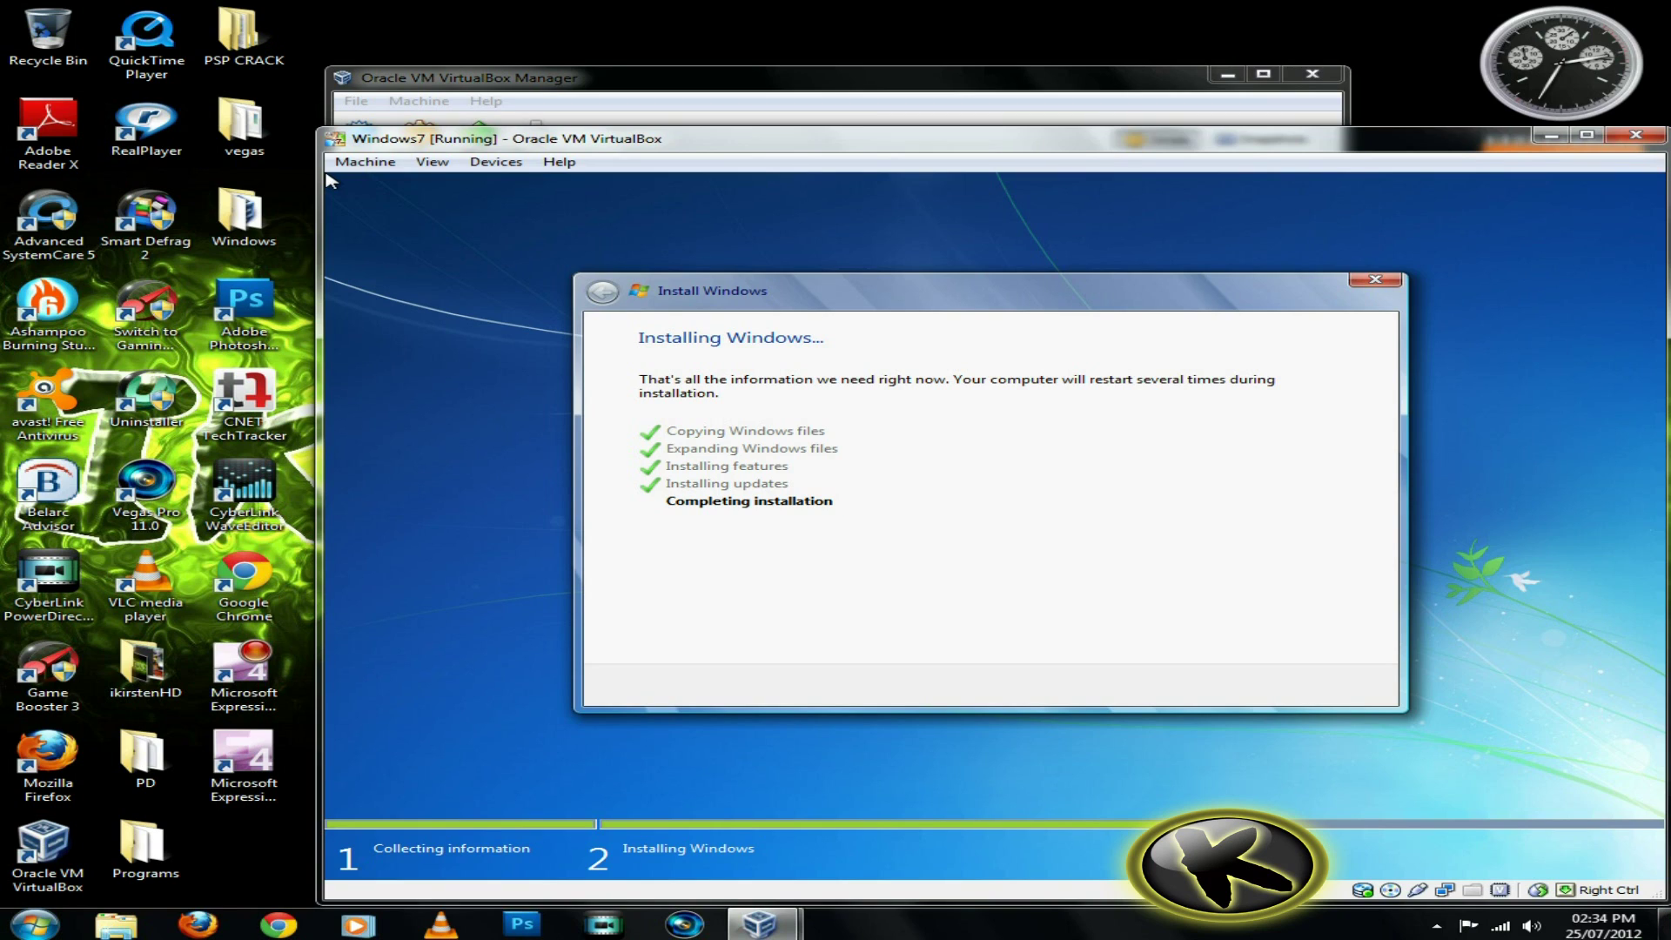
{"action": "left_click_drag", "start_coordinate": [1062, 145], "coordinate": [1029, 82]}
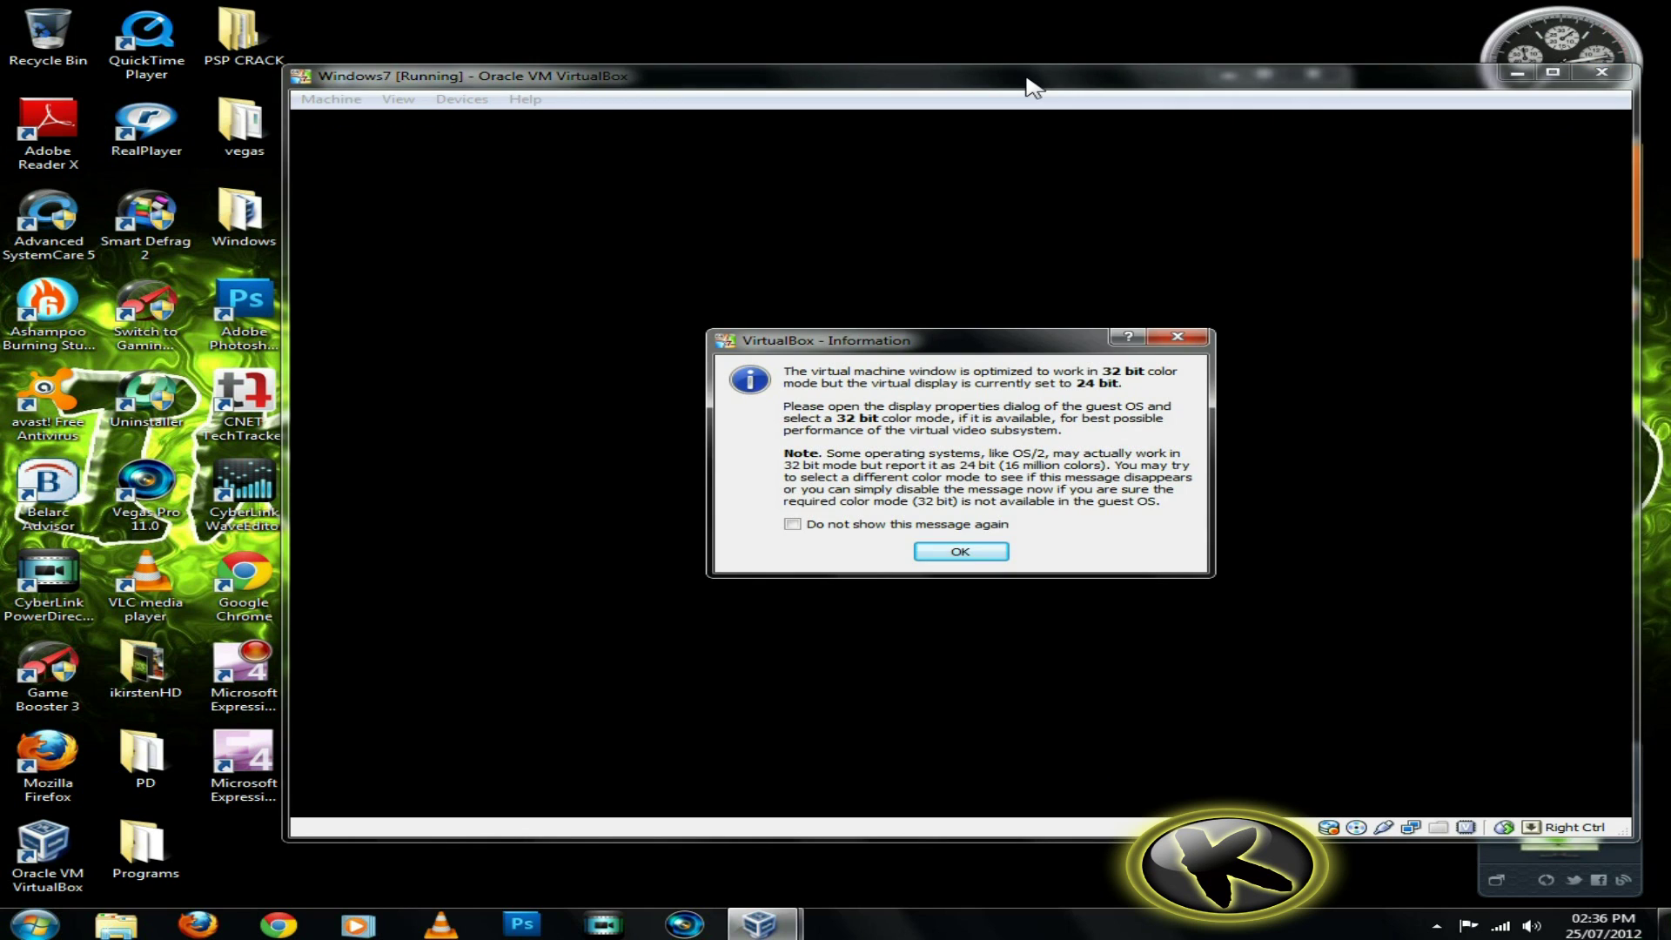
Dismiss the colour-depth message after the reboot so Windows continues starting
{"action": "left_click", "coordinate": [957, 551]}
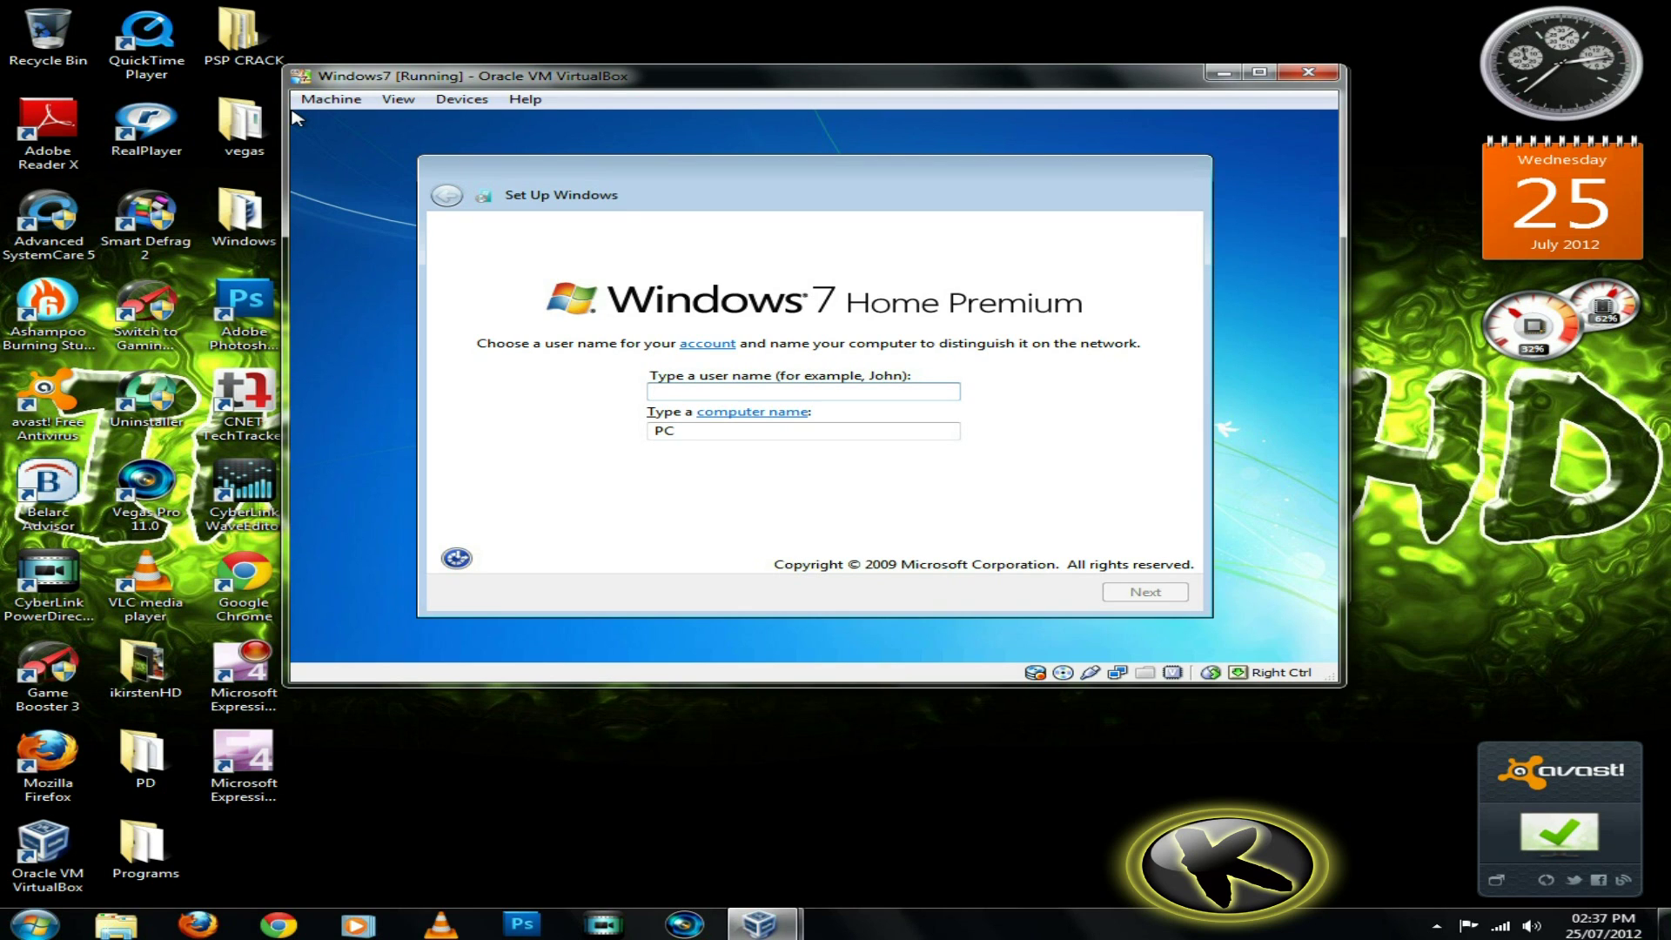
Enter the user name, set and confirm the account password with a hint, and skip the product key
{"action": "type", "text": "Kirsten"}
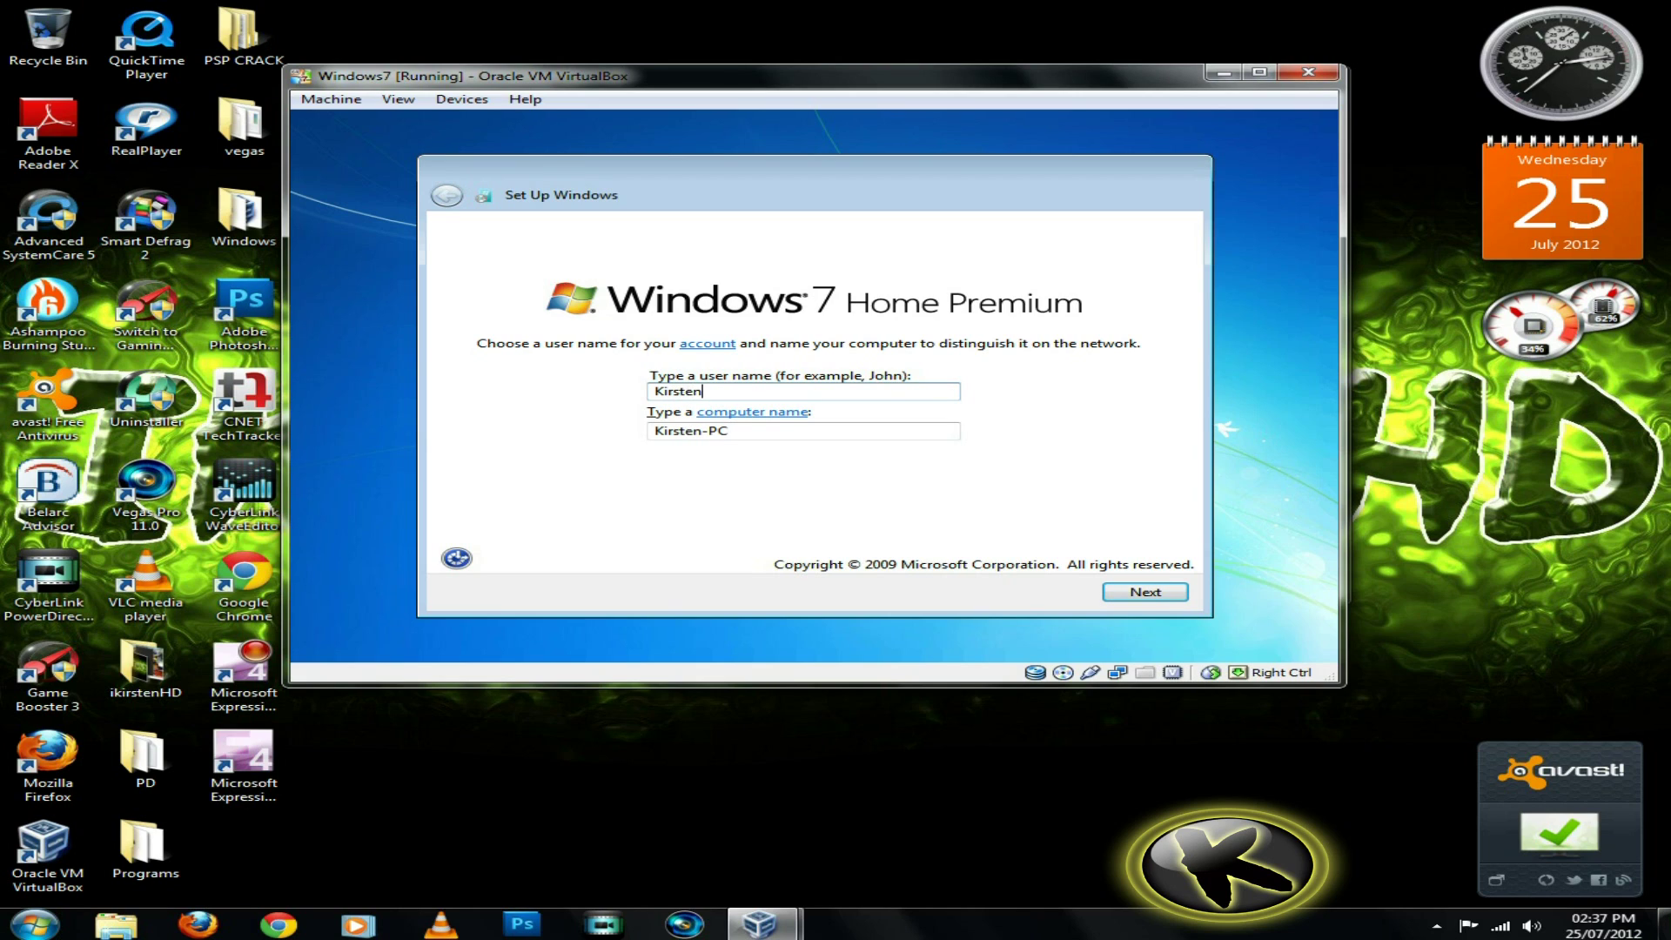
{"action": "left_click", "coordinate": [1140, 592]}
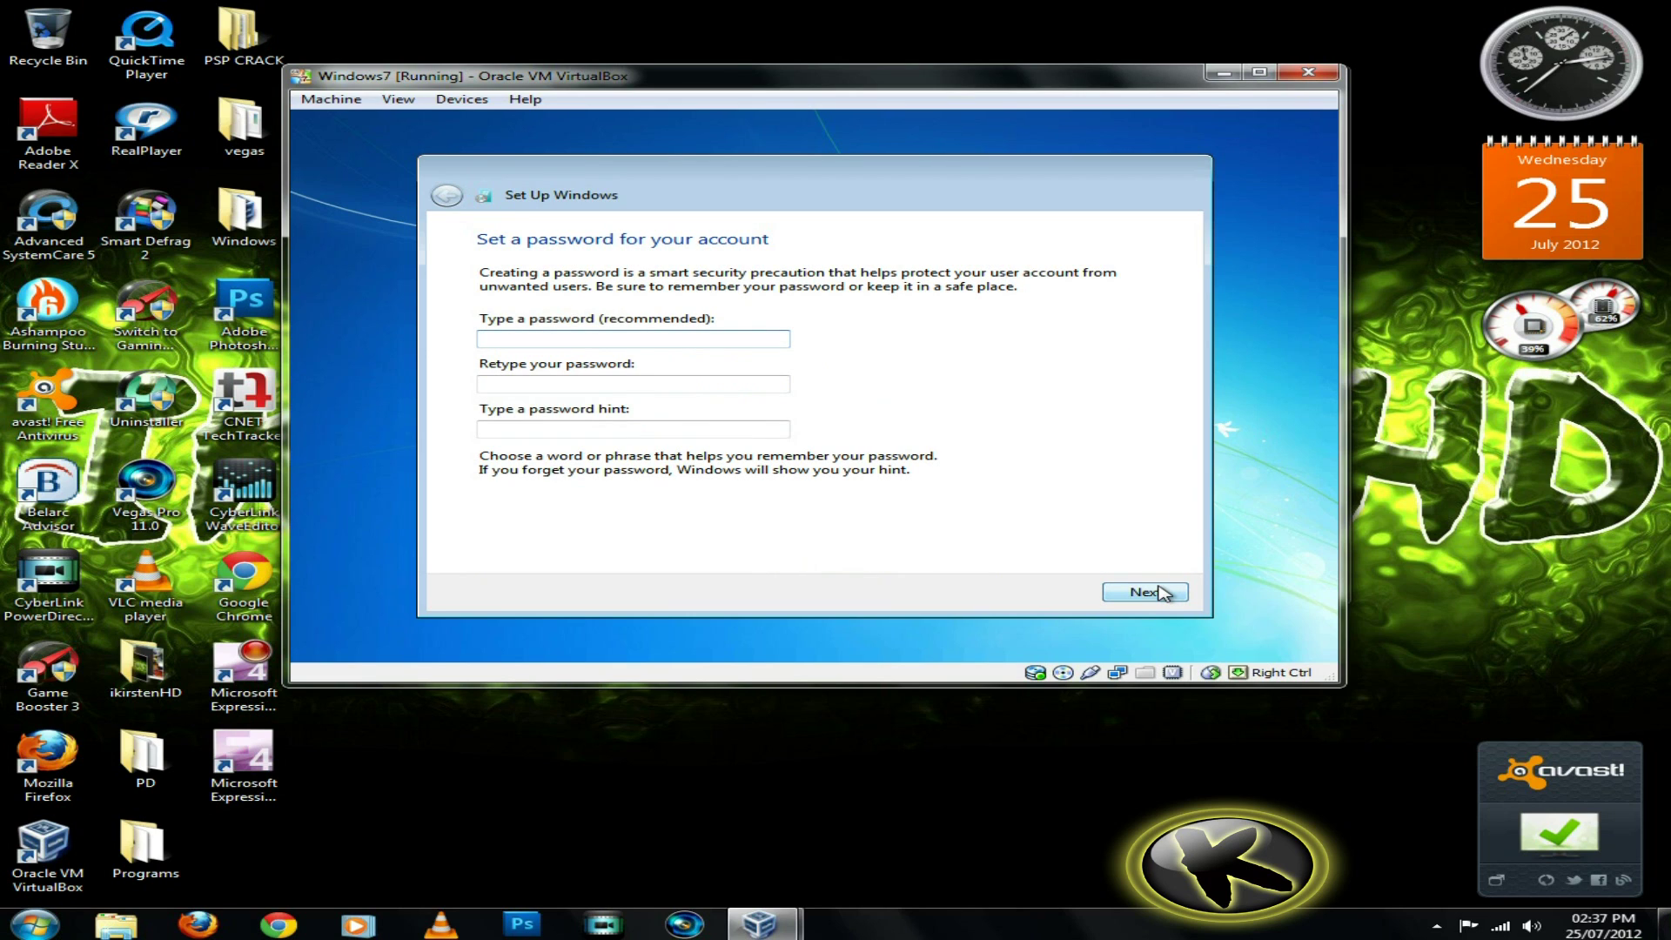
{"action": "type", "text": "****"}
{"action": "key", "text": "Tab"}
{"action": "type", "text": "****"}
{"action": "key", "text": "Tab"}
{"action": "type", "text": "12"}
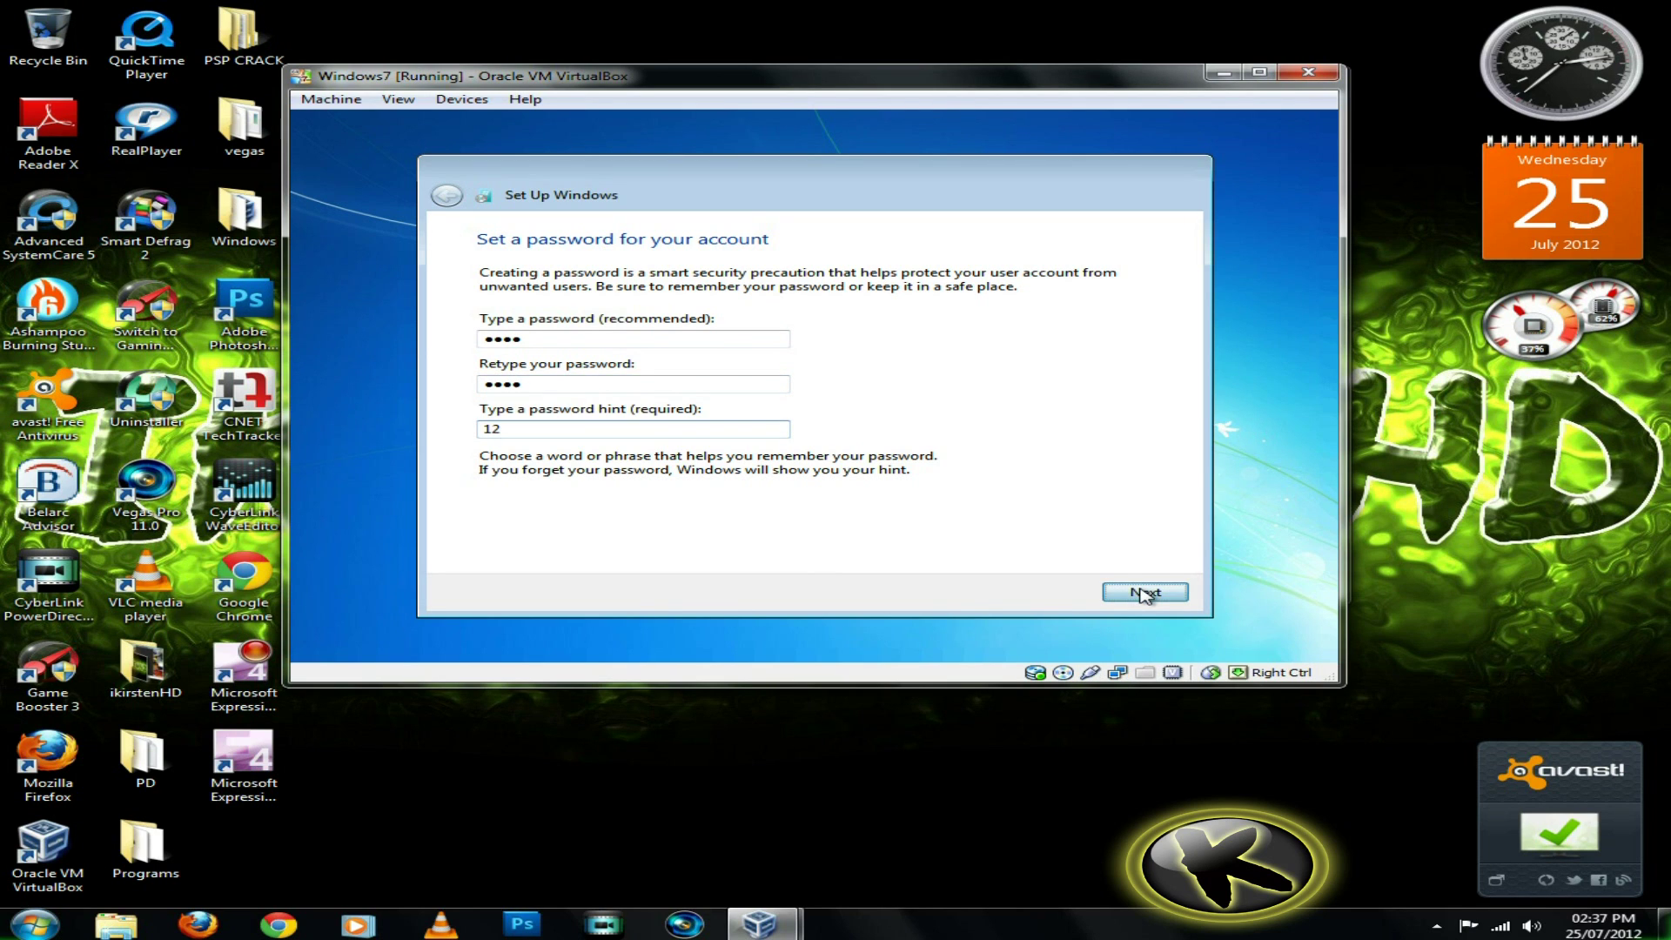
{"action": "left_click", "coordinate": [1143, 593]}
{"action": "left_click", "coordinate": [1143, 593]}
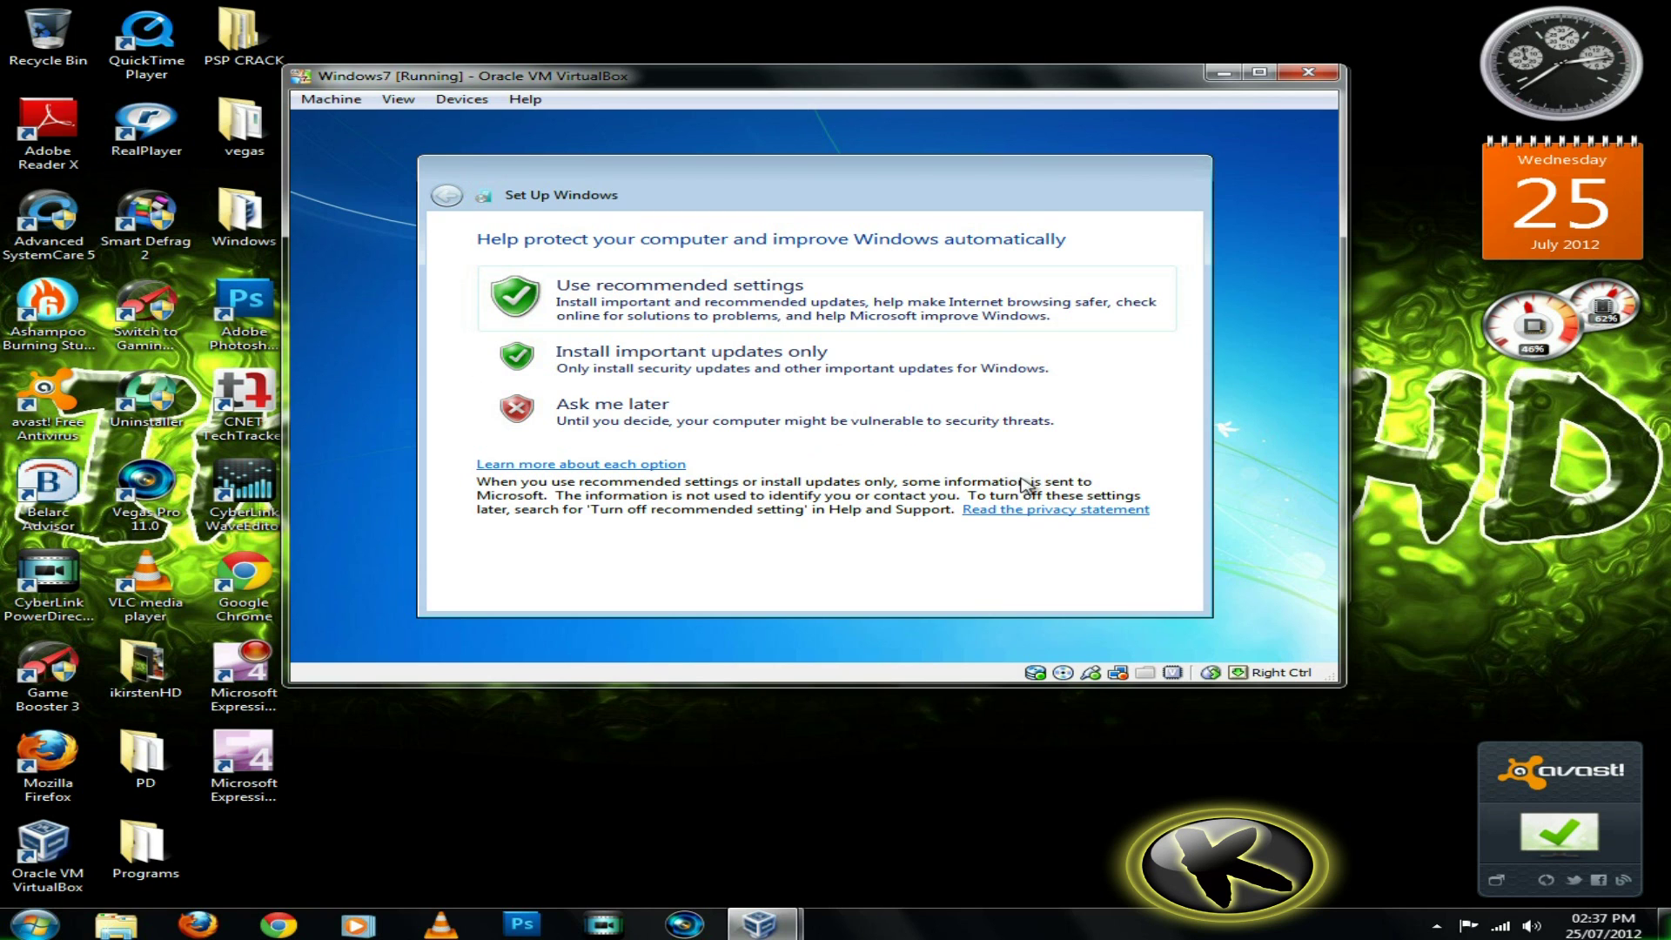
Use recommended update settings, keep the Pacific time zone, and pick Home network
{"action": "left_click", "coordinate": [908, 317]}
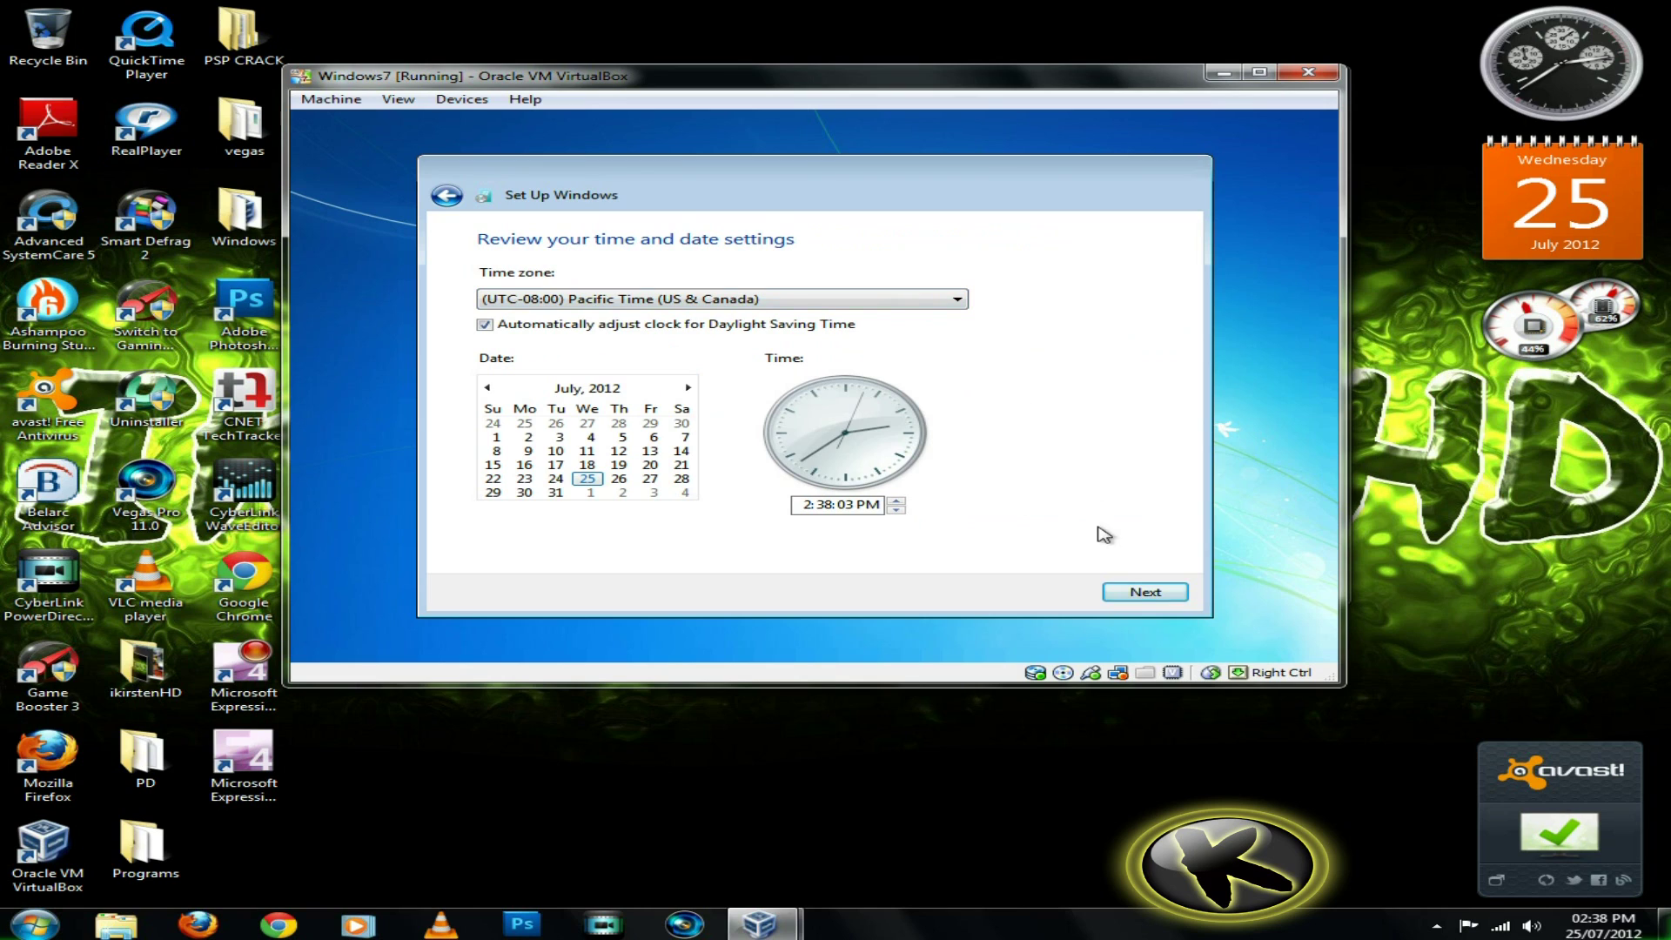
{"action": "left_click", "coordinate": [1136, 593]}
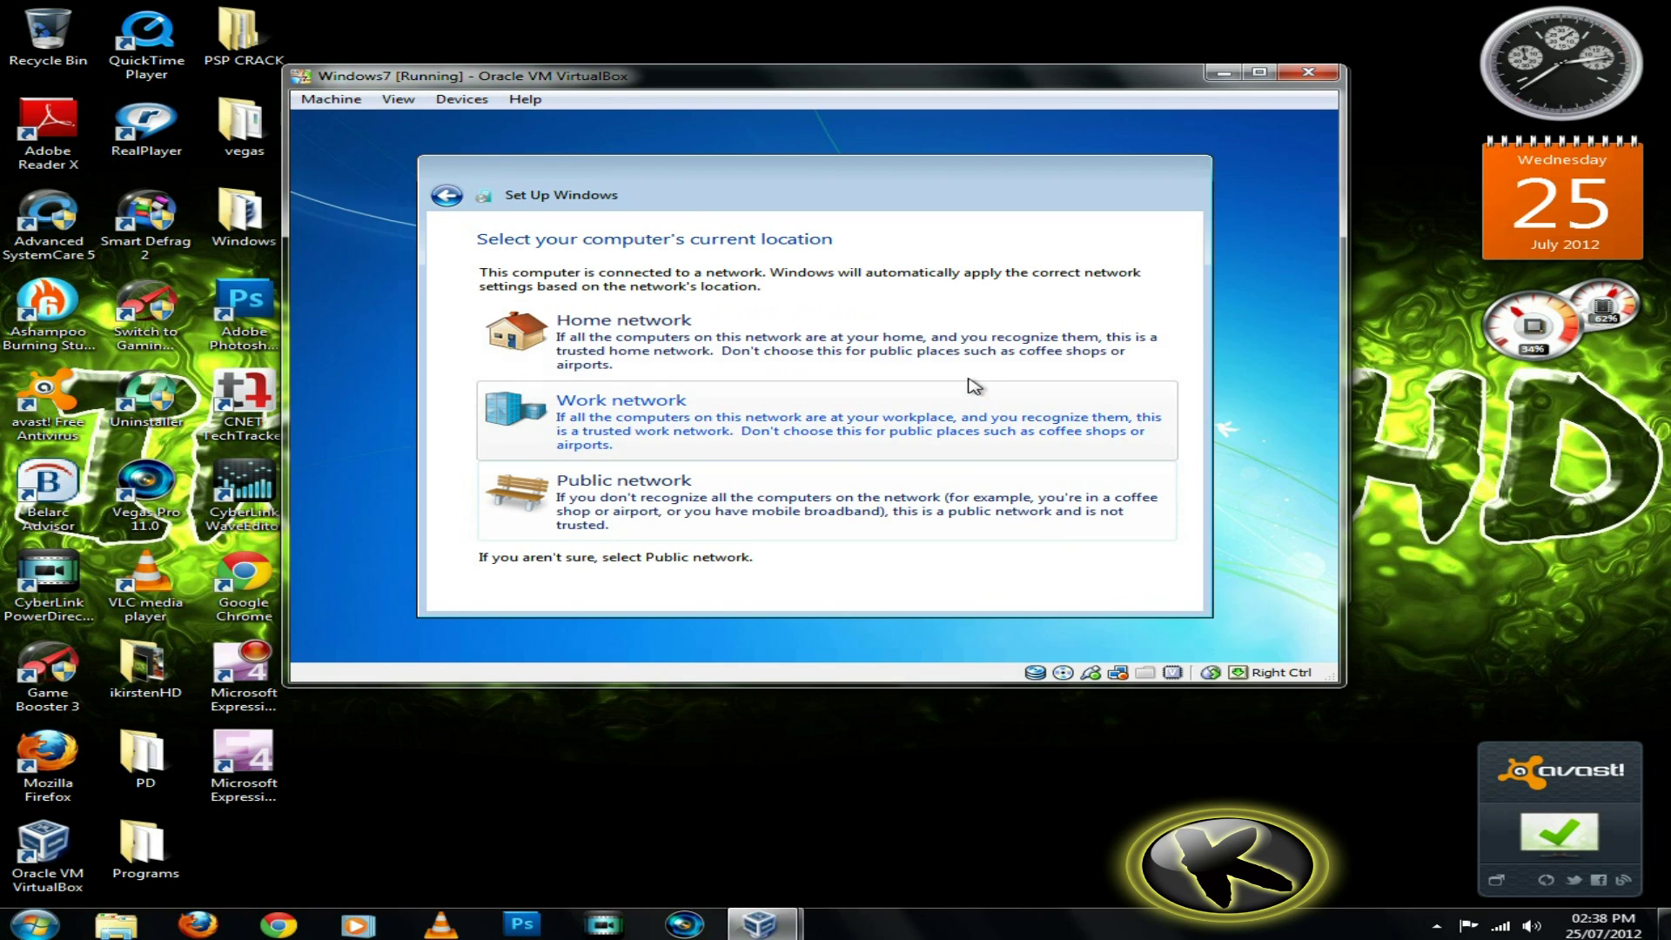
{"action": "left_click", "coordinate": [970, 353]}
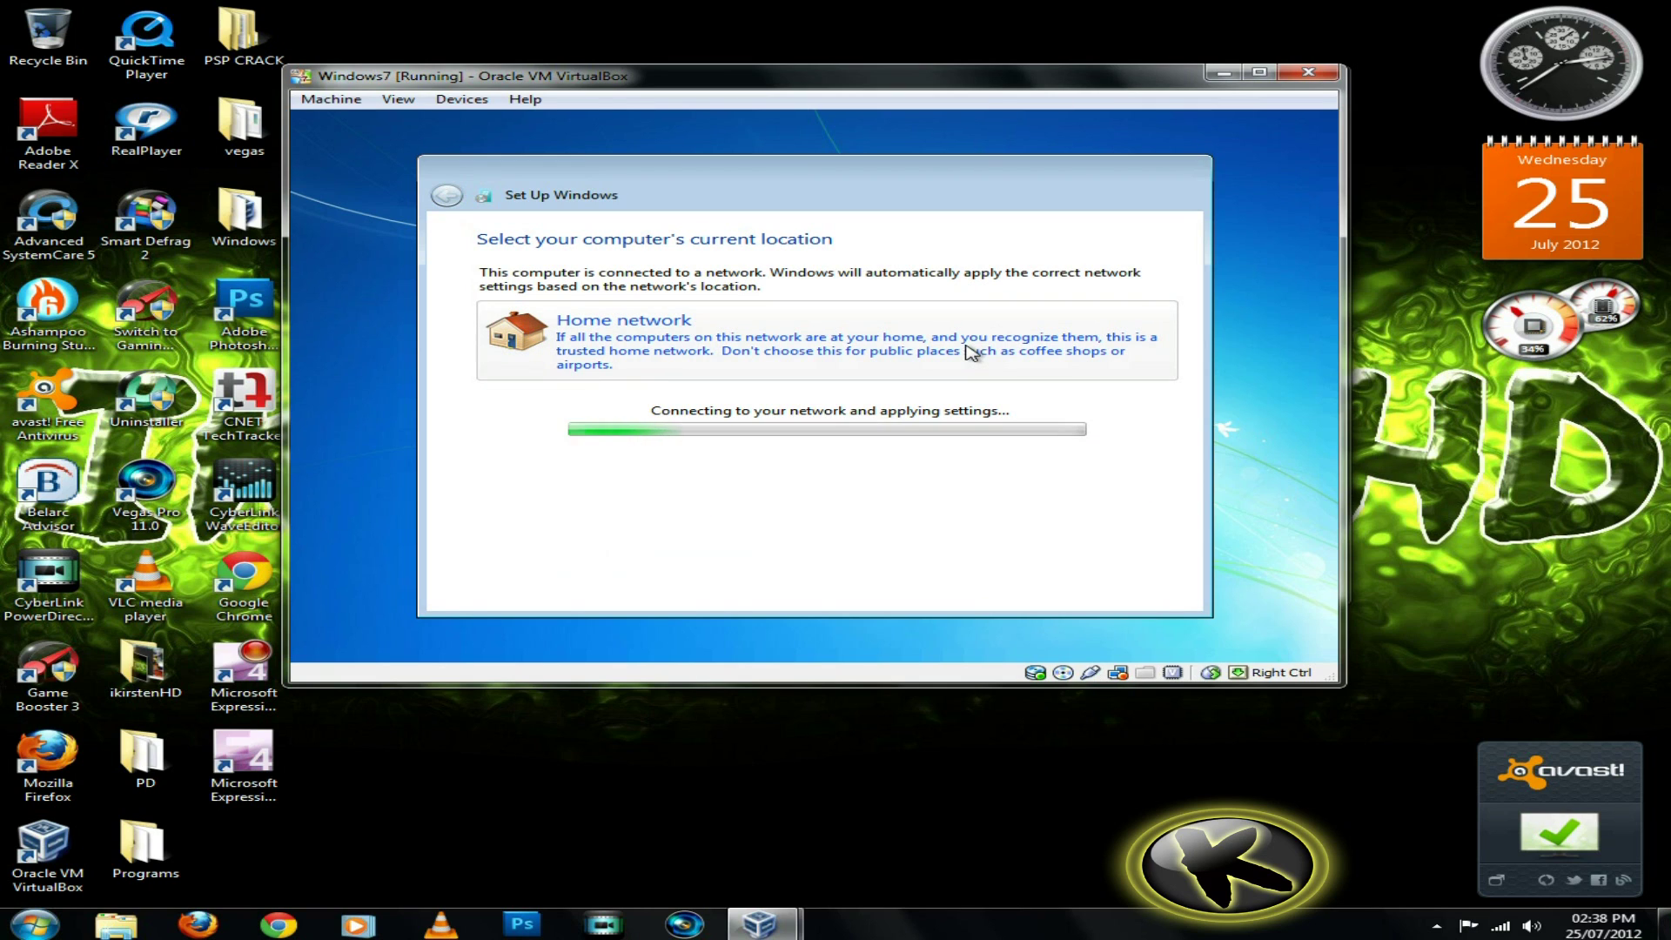